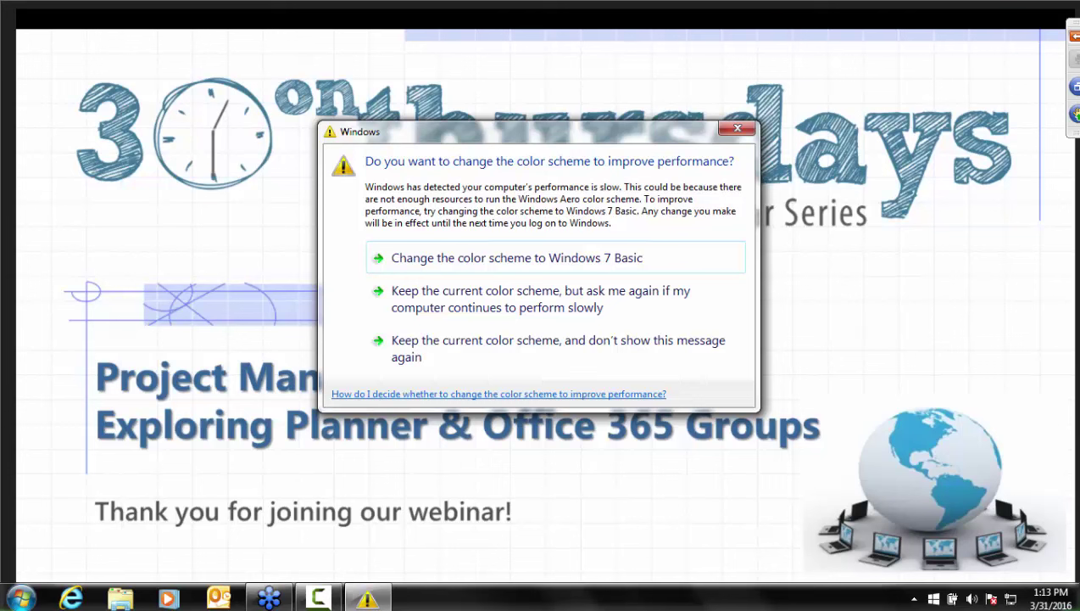
click(763, 526)
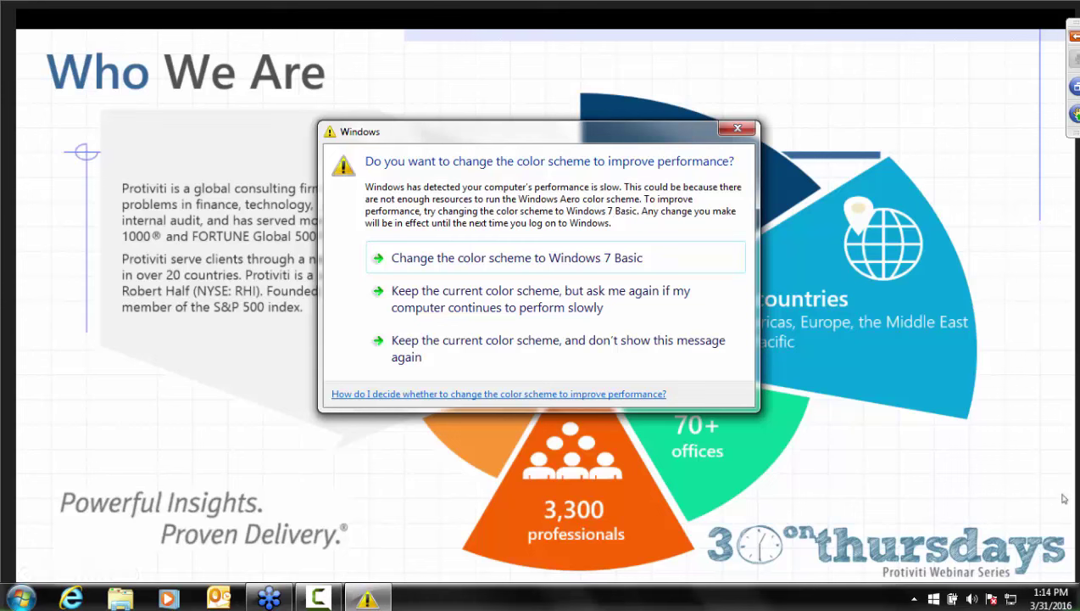
click(820, 487)
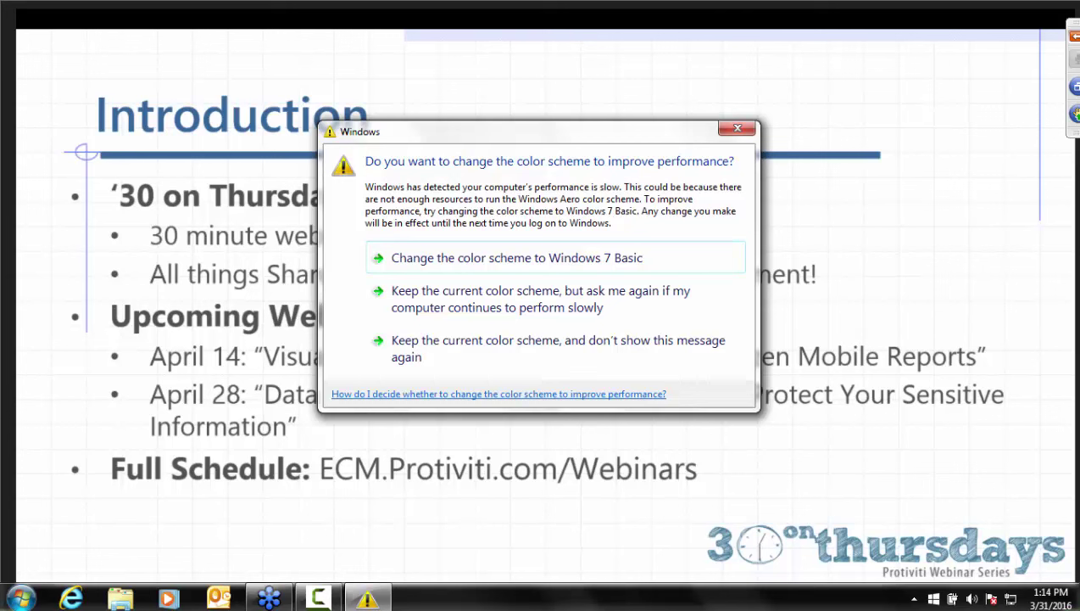
click(645, 534)
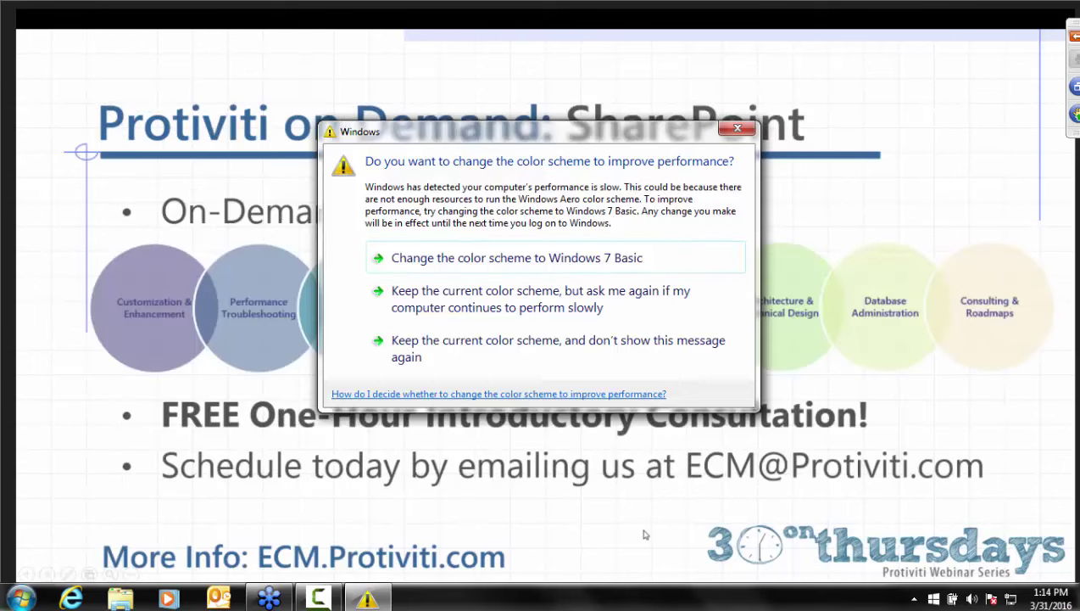
key(Escape)
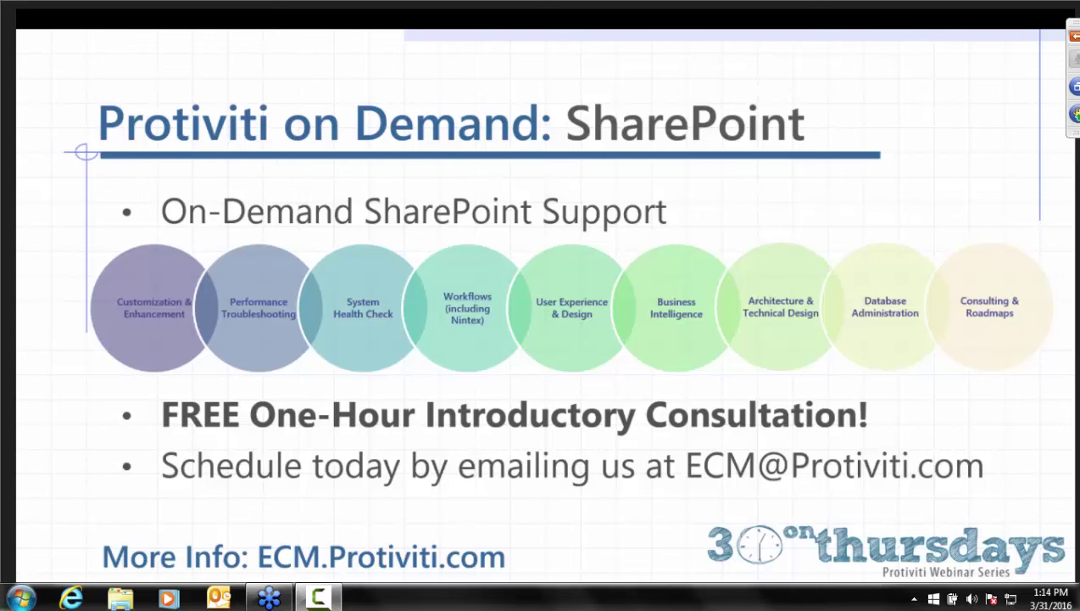
click(462, 435)
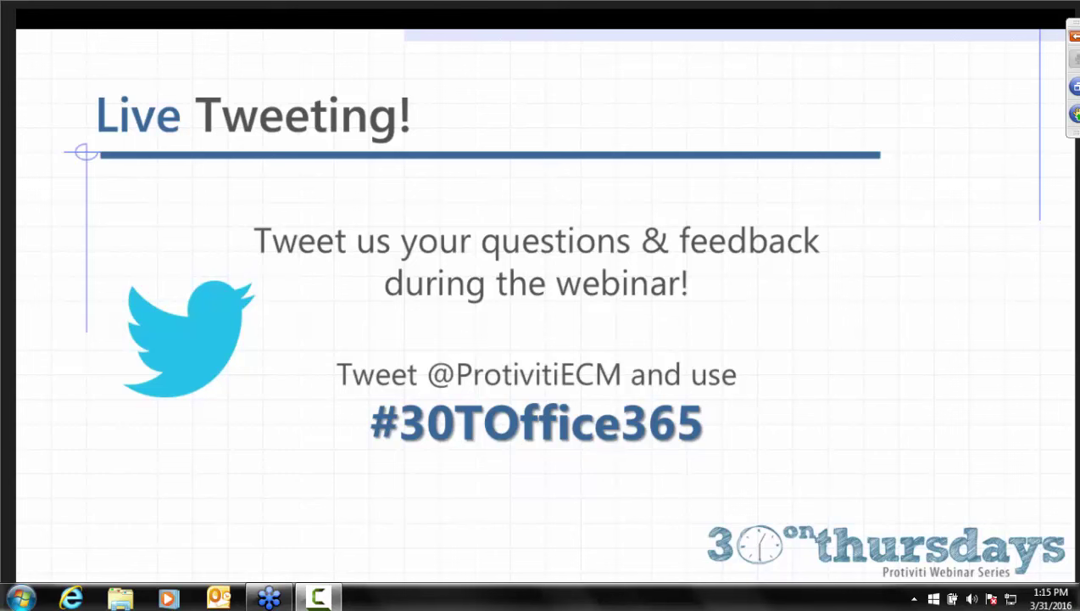
click(551, 547)
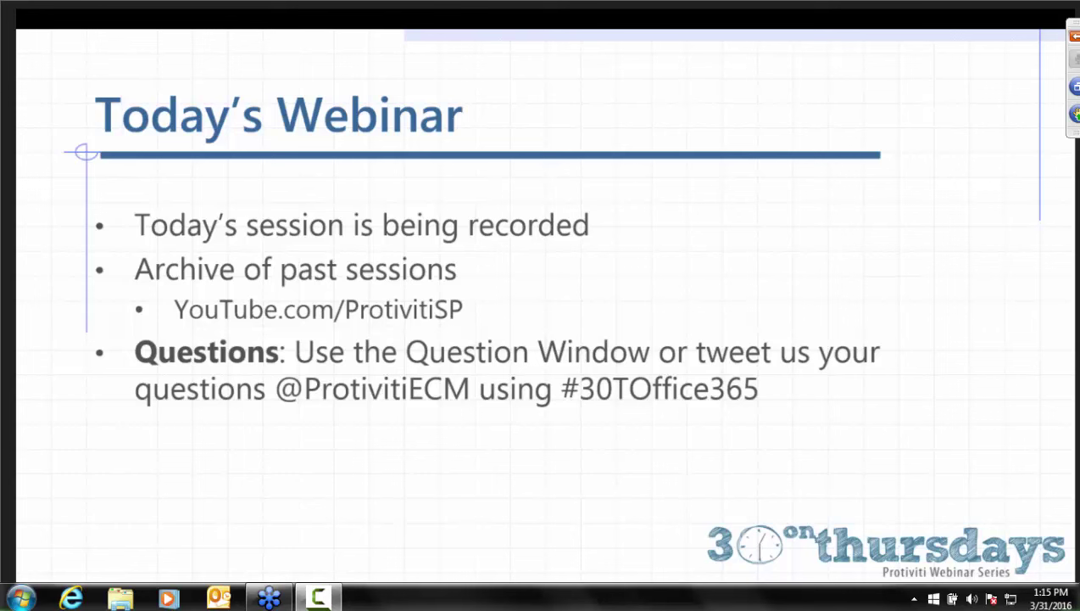
key(Right)
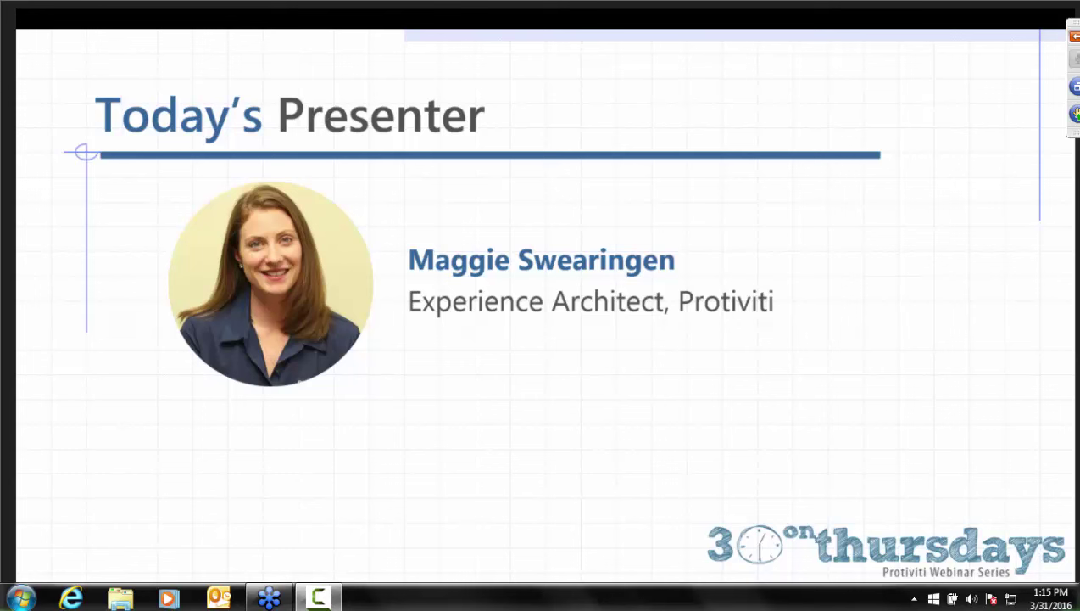
key(Right)
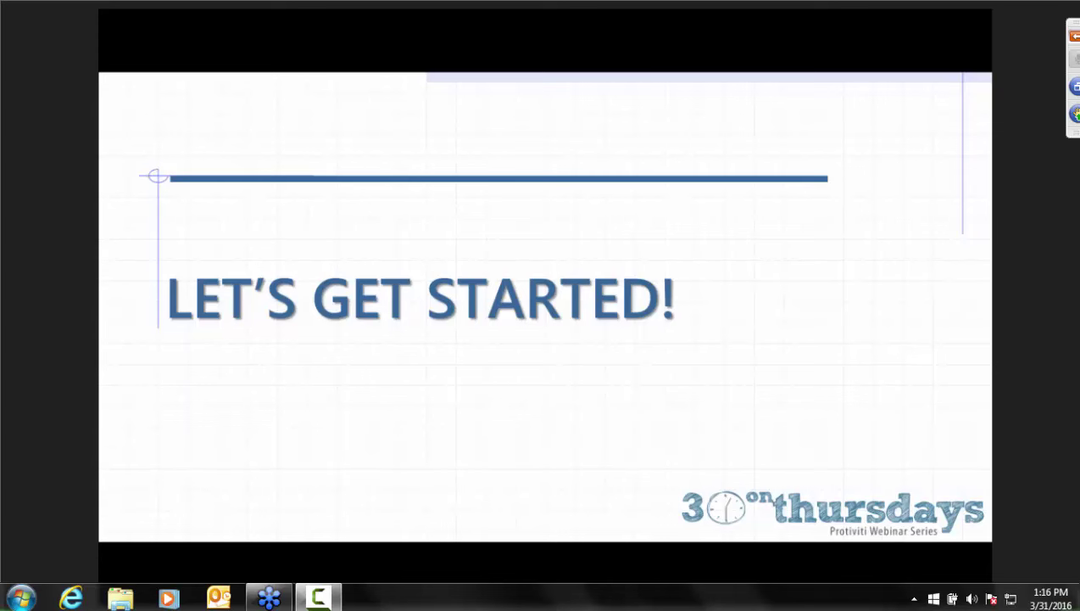
key(Right)
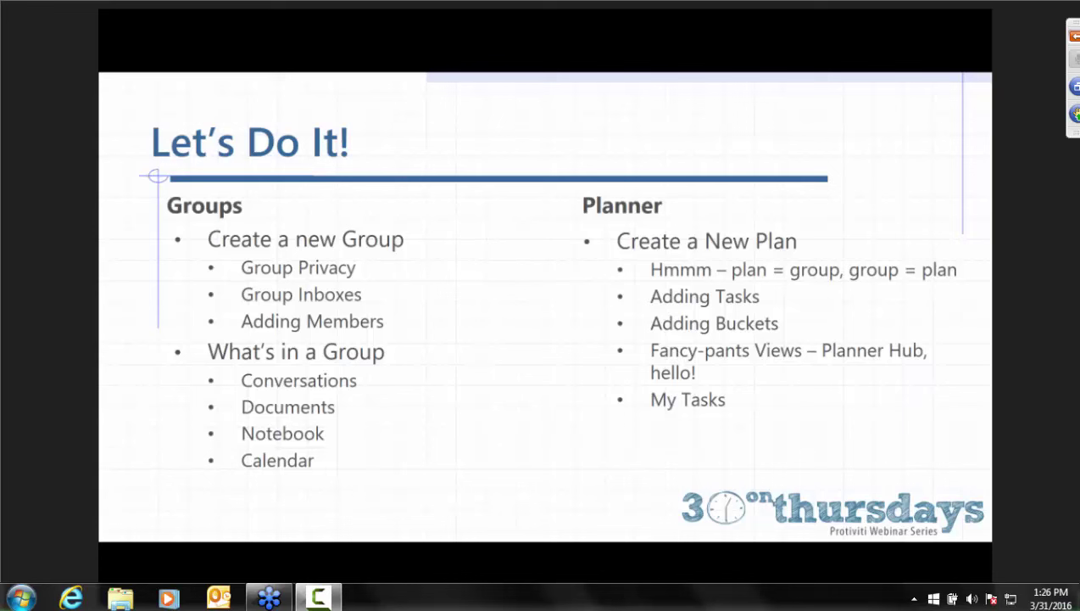
- Switch to Outlook in the browser and start a new group named 30Thursday with the description "My WEbinar Group"
key(alt+Tab)
key(alt+Tab)
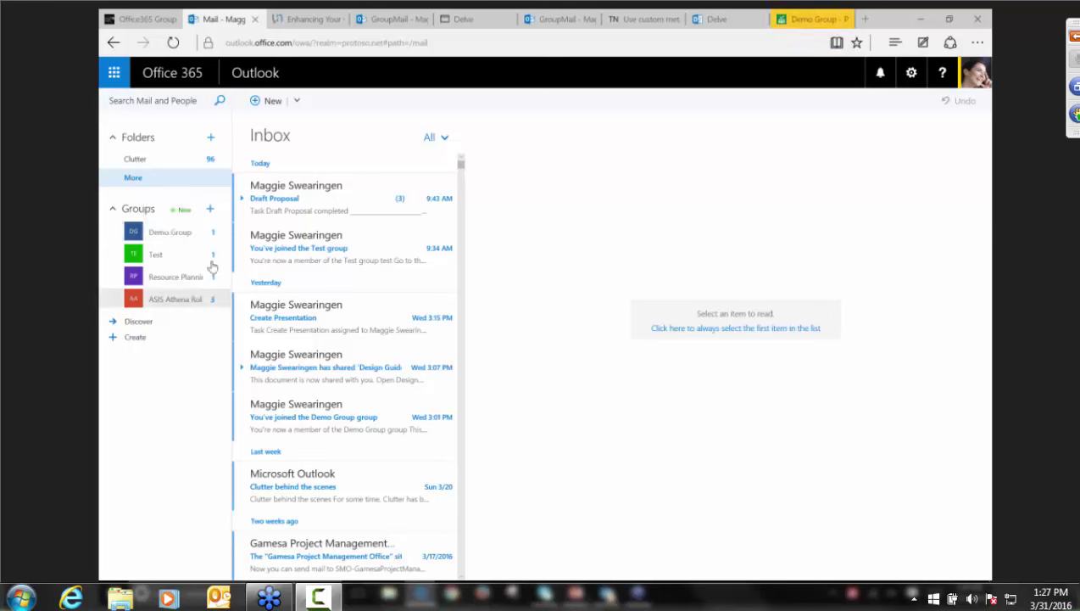
click(211, 210)
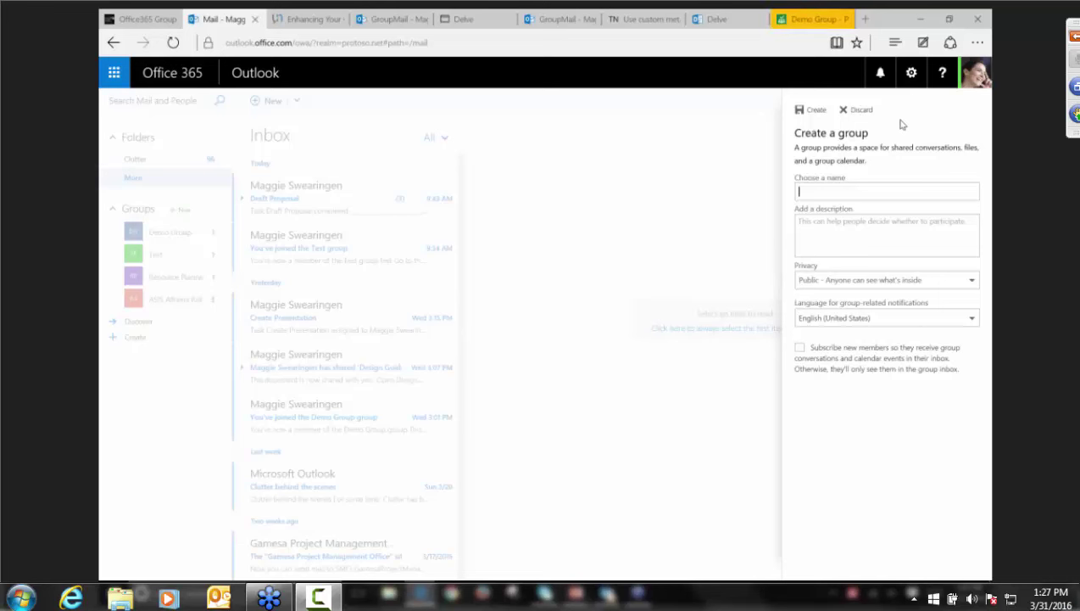
text(30Thursday)
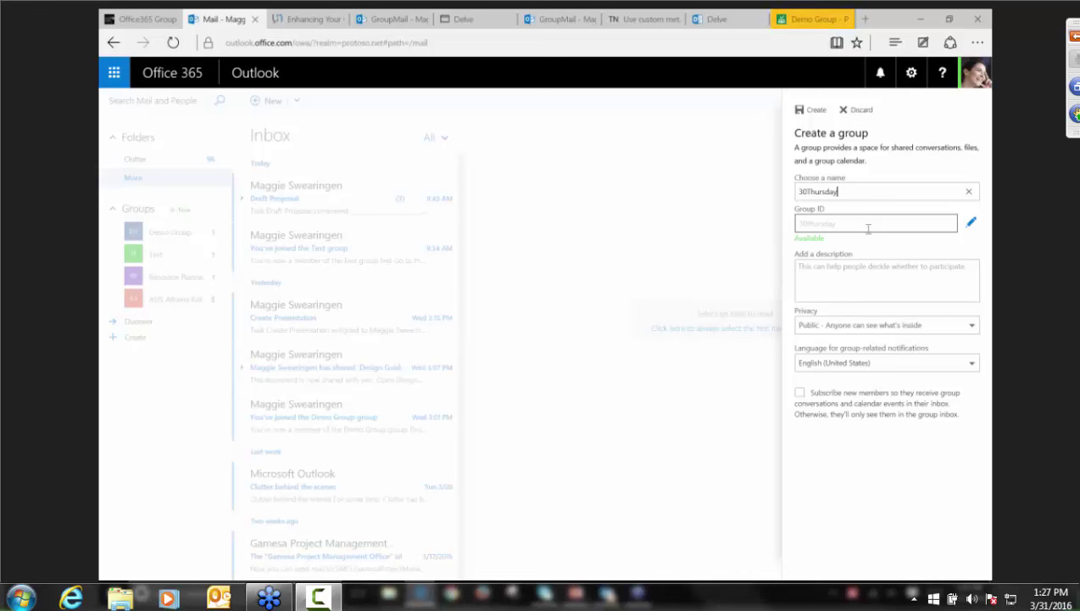
click(854, 282)
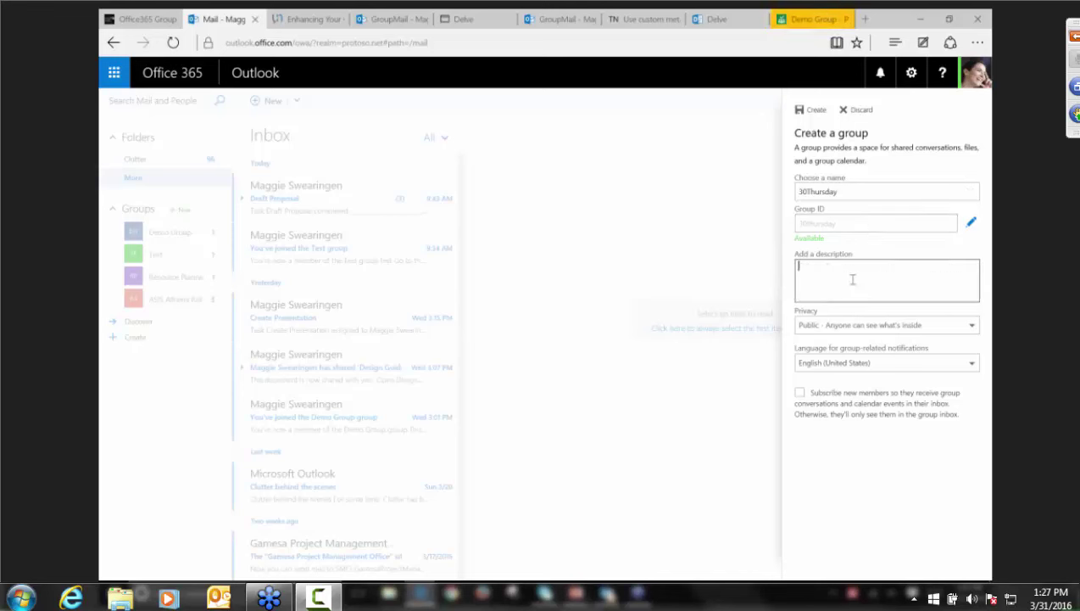
text(My W)
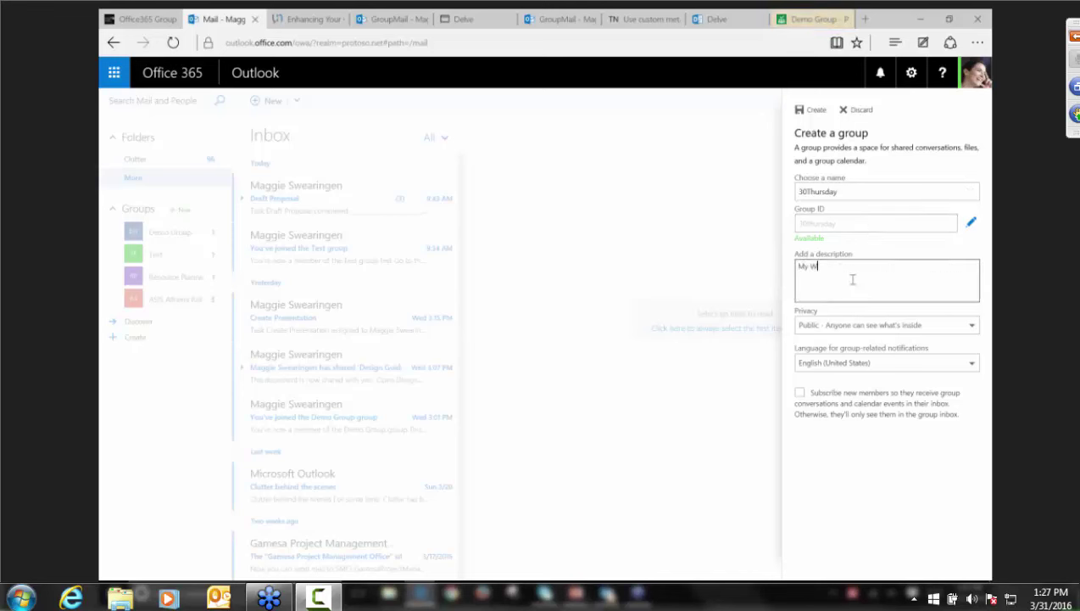
text(Ebinar Group)
- Make the group private to approved members, subscribe new members to group conversations and calendar events, and create it
click(844, 326)
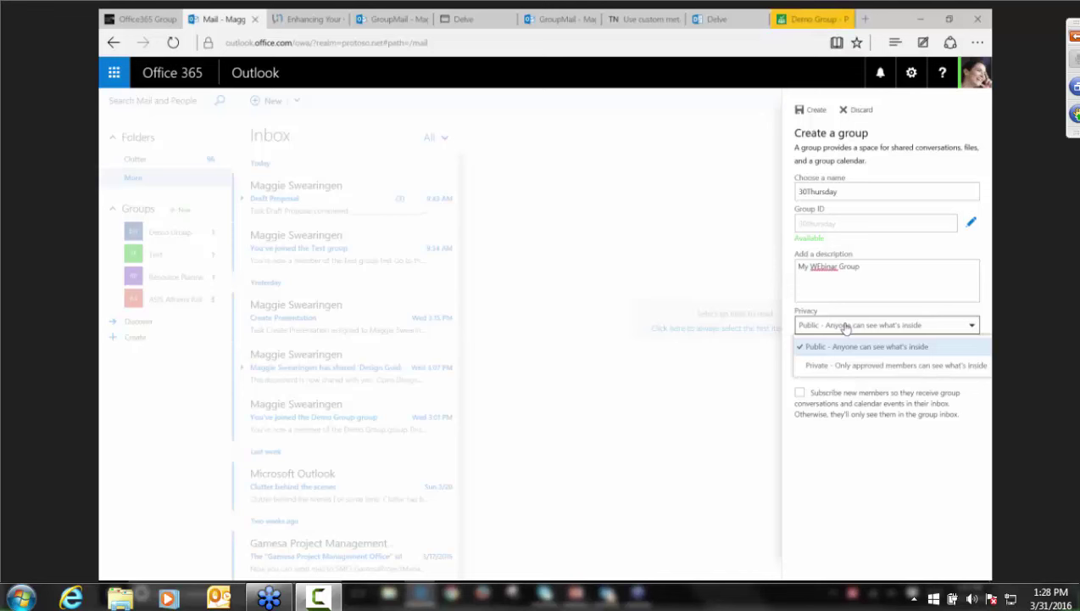
click(833, 365)
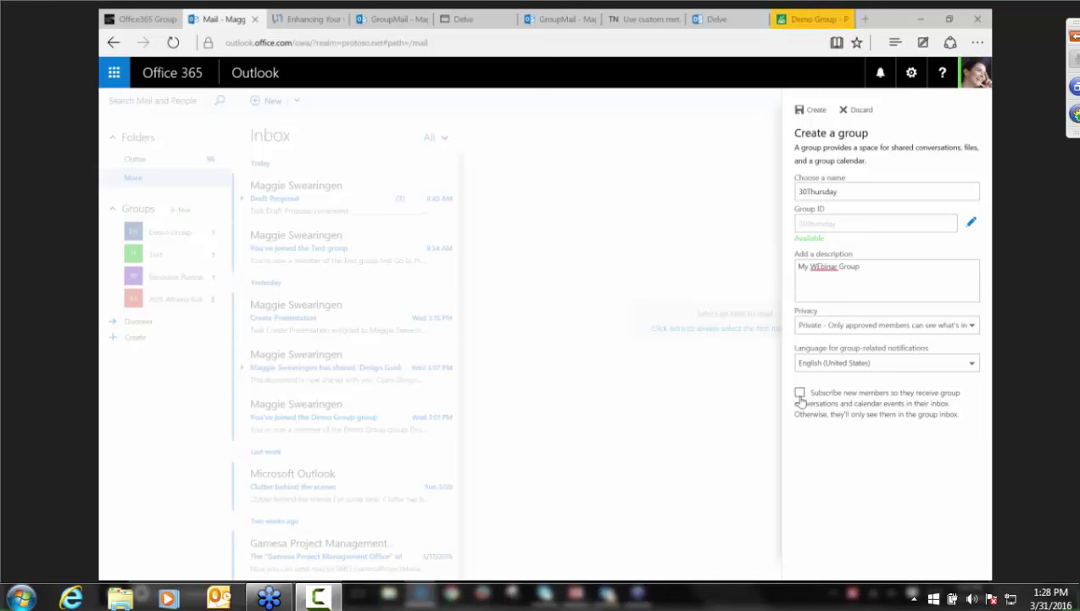
click(800, 395)
click(809, 112)
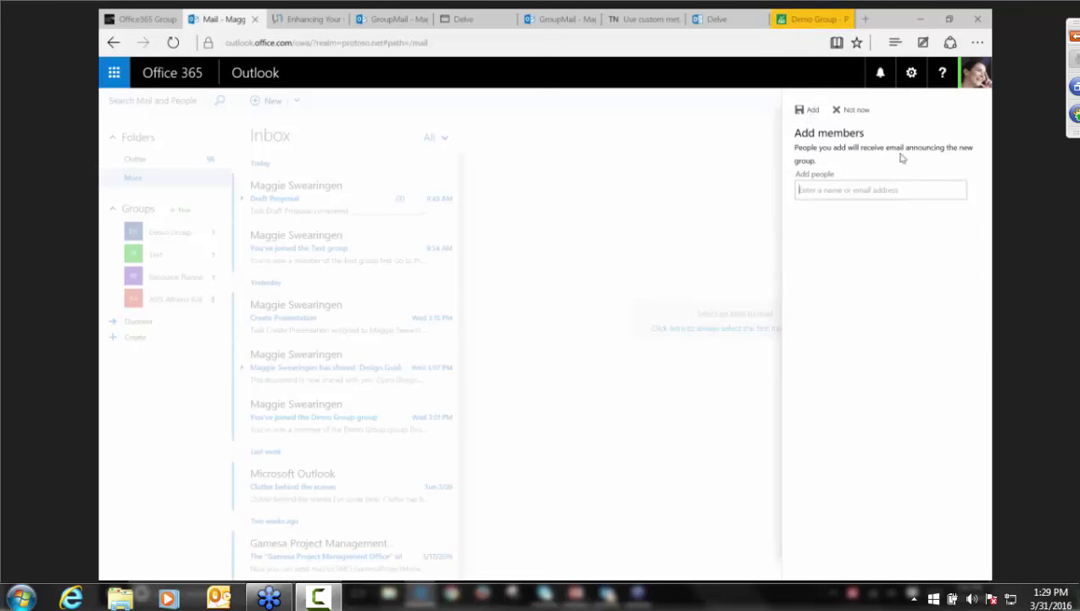
- Find two colleagues by first name and add them as members of the new 30Thursday group
text(jen)
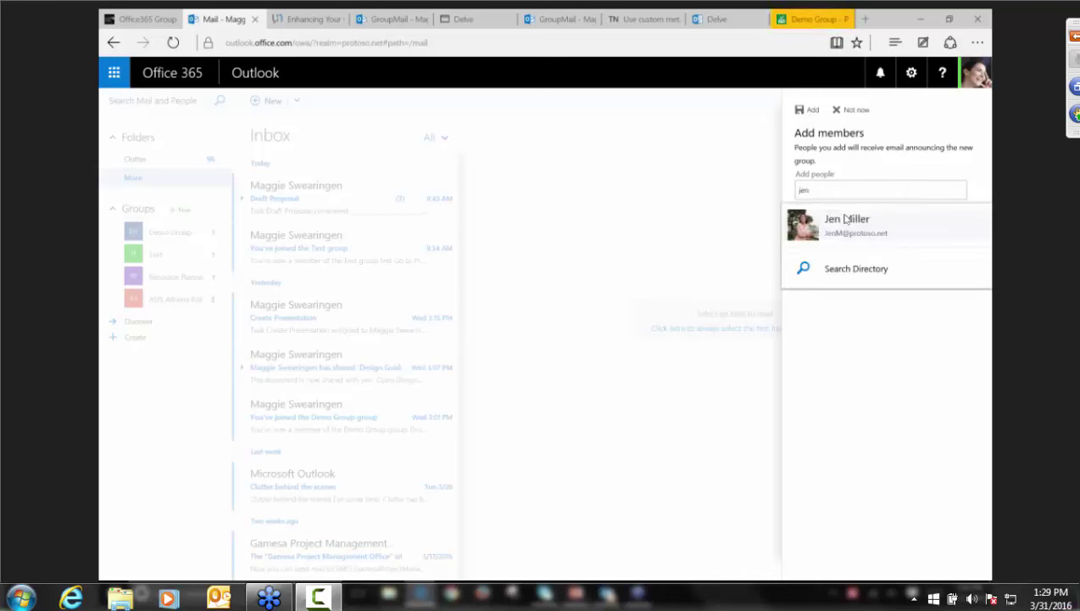
click(853, 229)
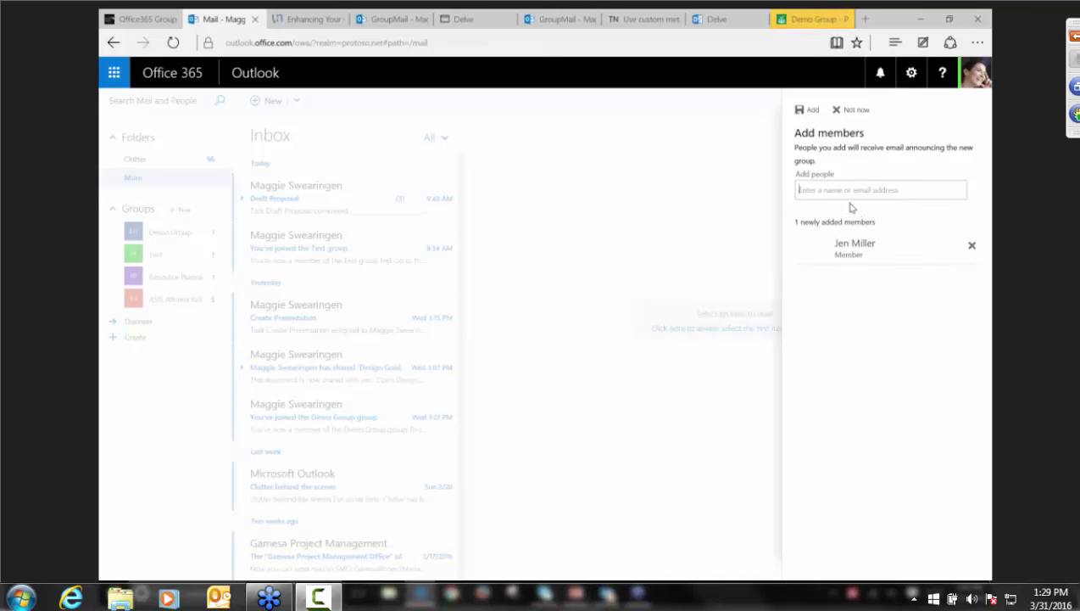
text(clair)
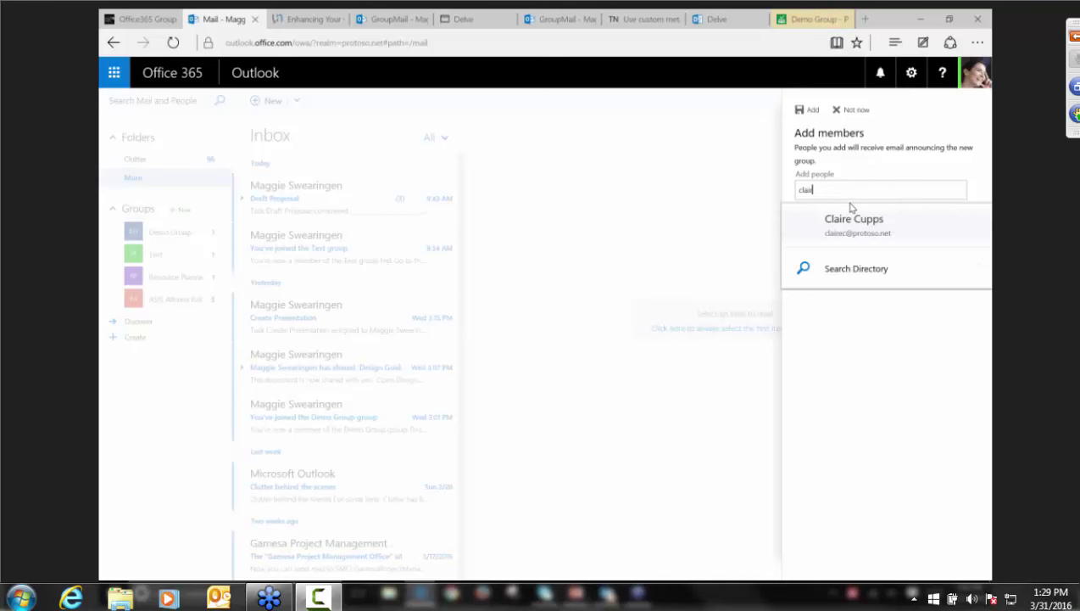
click(844, 222)
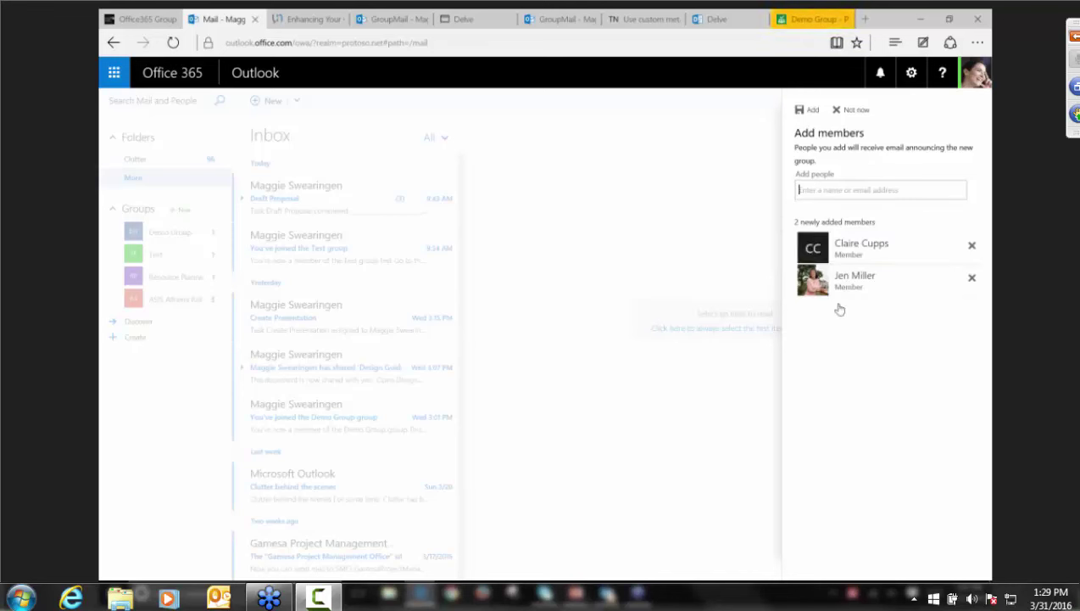
click(805, 111)
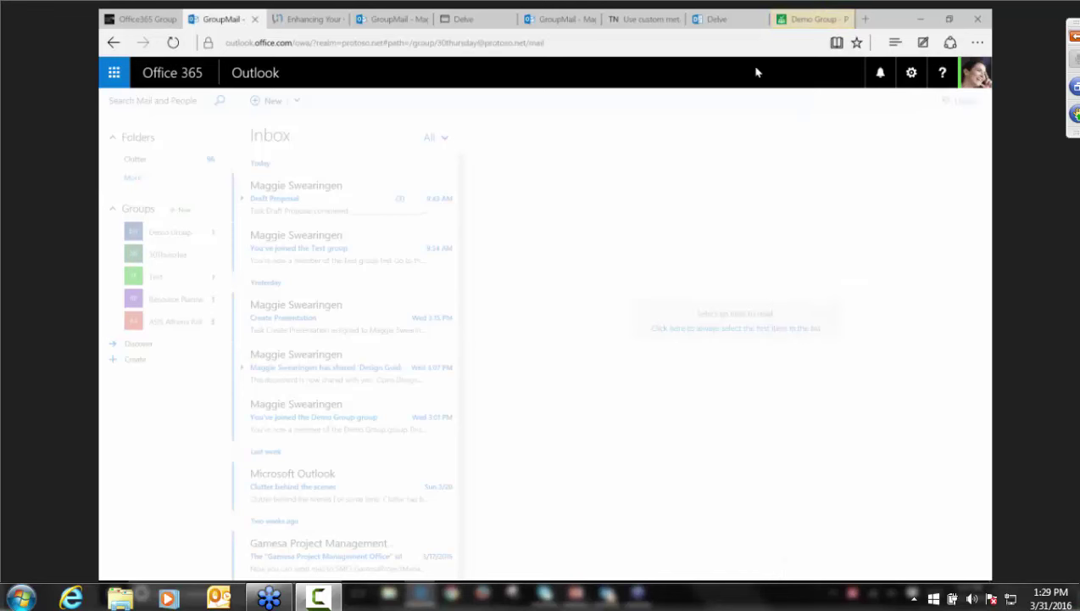
- Go to the Demo Group's conversations and start a new group conversation with the message "Thank you"
click(811, 21)
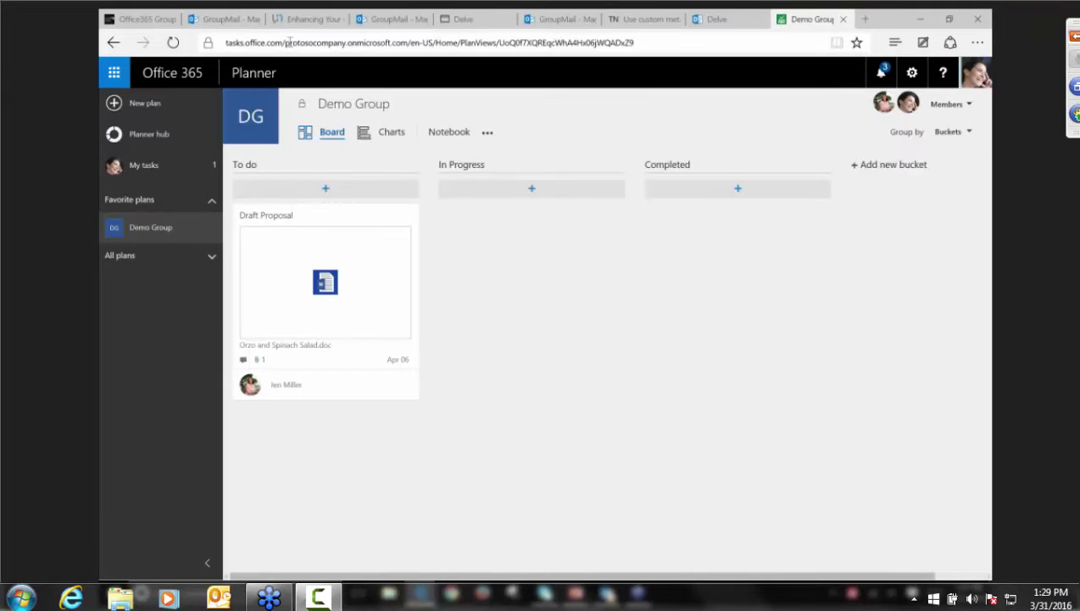
click(374, 14)
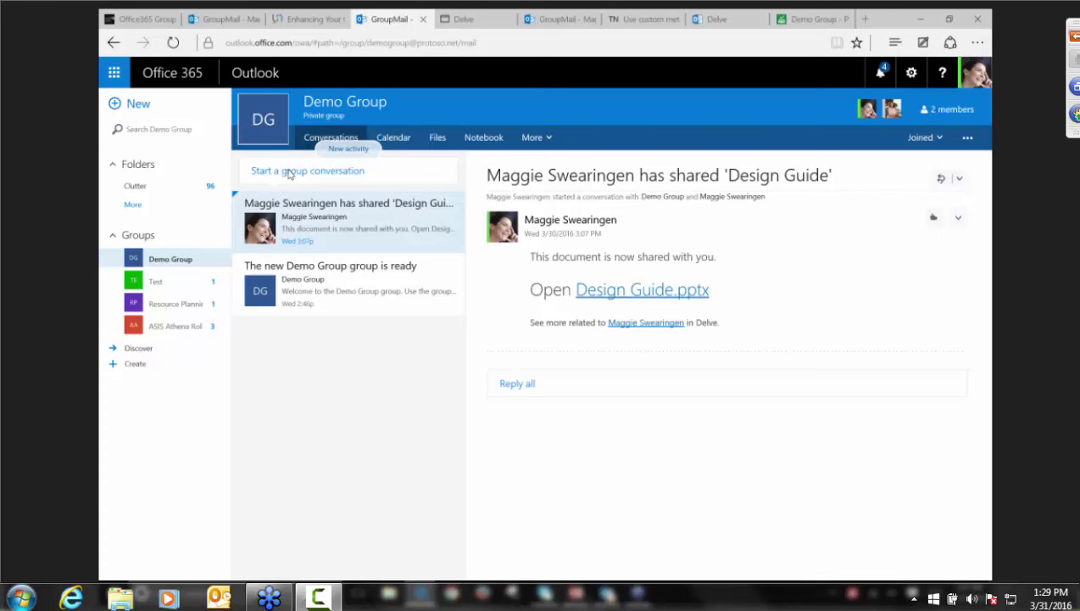
click(345, 163)
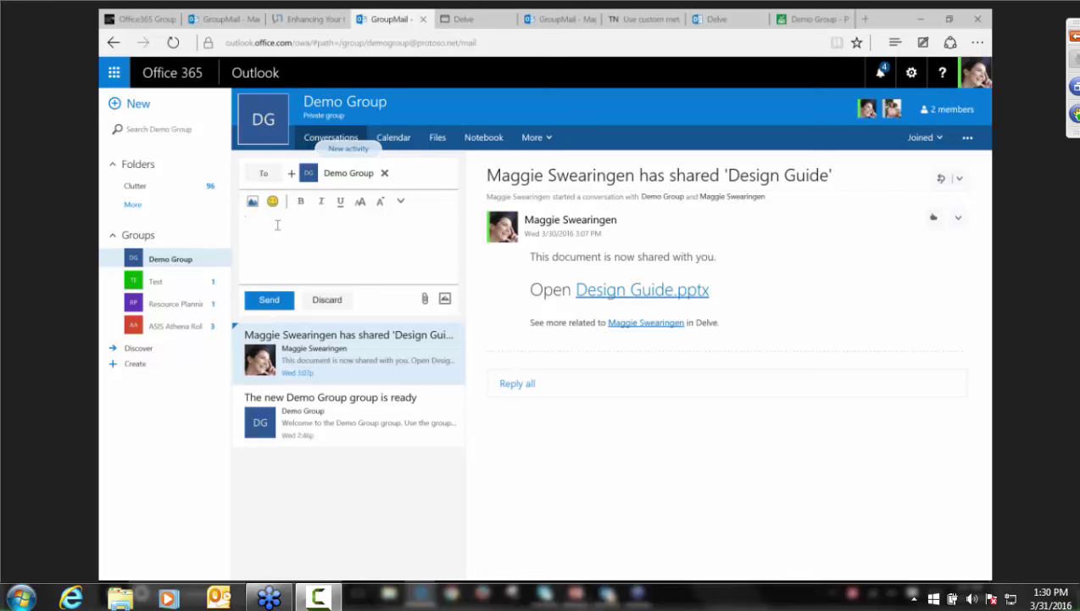
text(Thank you)
- Attach the Orzo and Spinach Salad document from the computer by uploading it to group files, and send the message
click(424, 300)
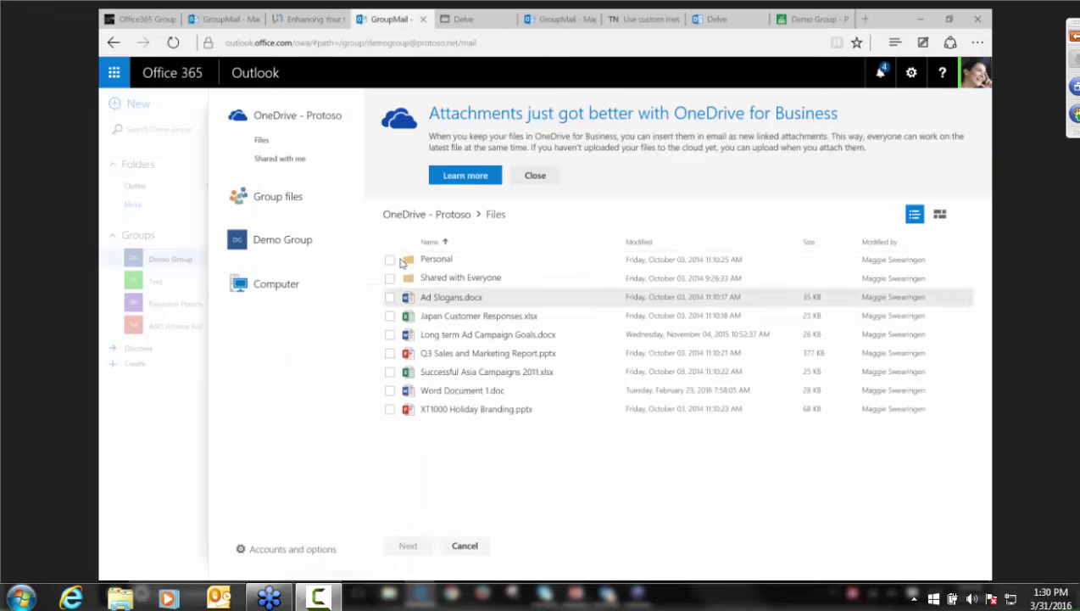
click(276, 195)
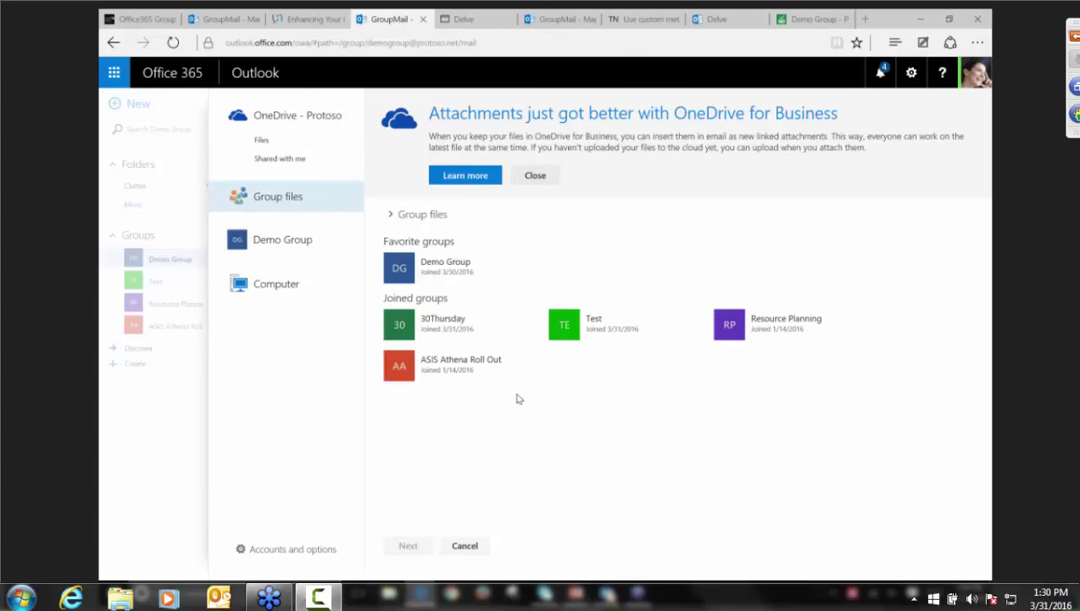
click(297, 240)
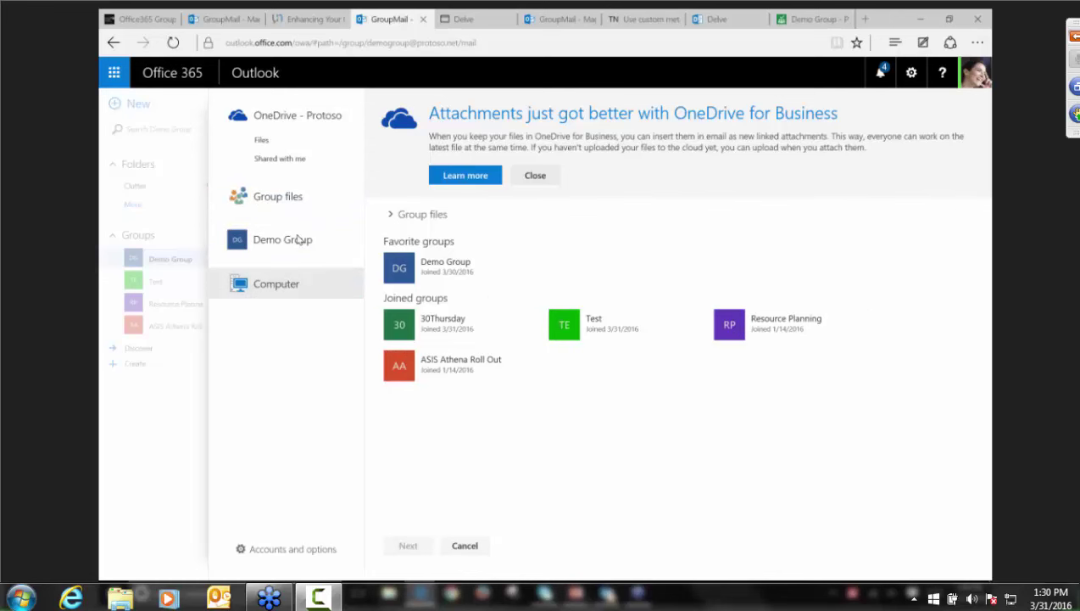
click(245, 349)
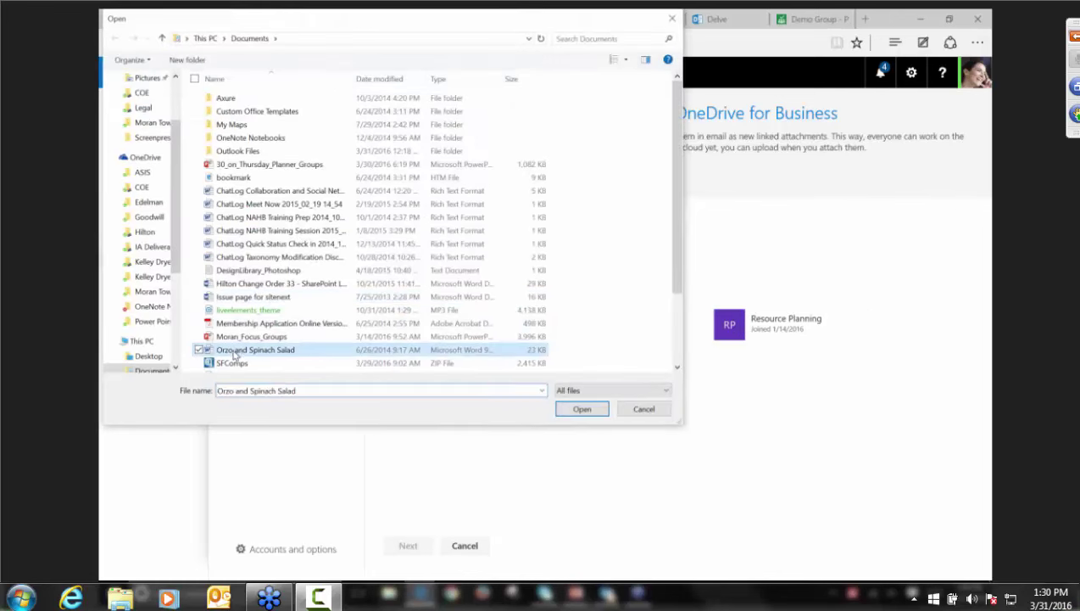
click(574, 411)
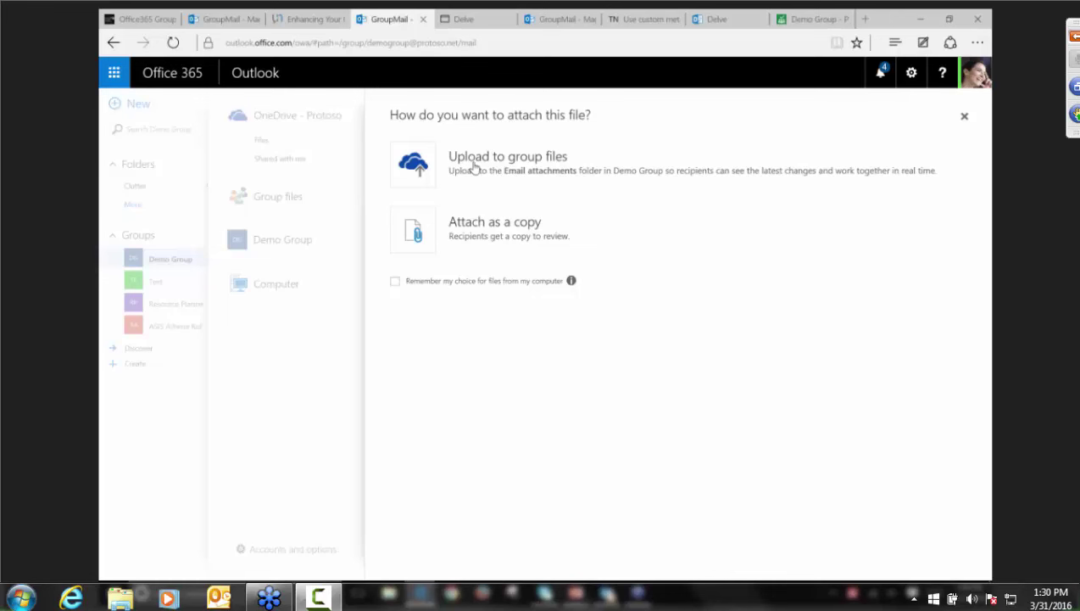
click(475, 168)
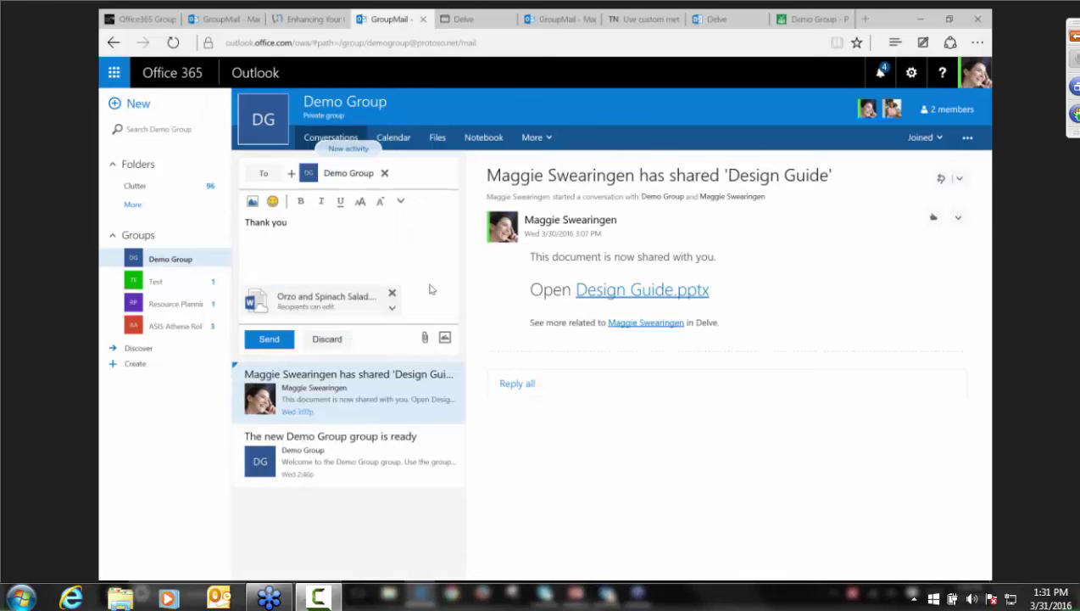
click(273, 340)
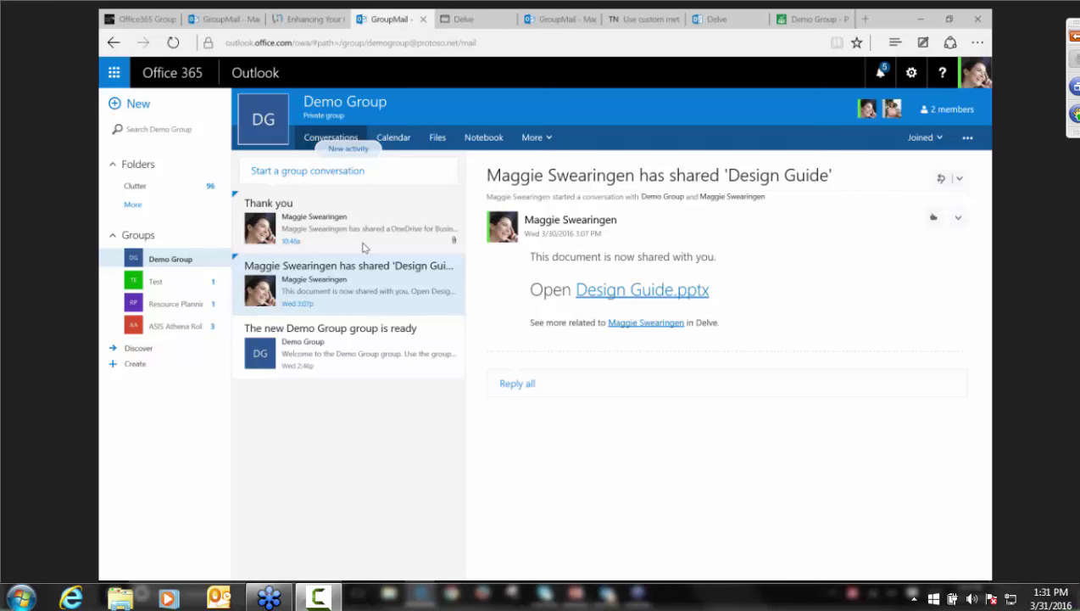
click(391, 141)
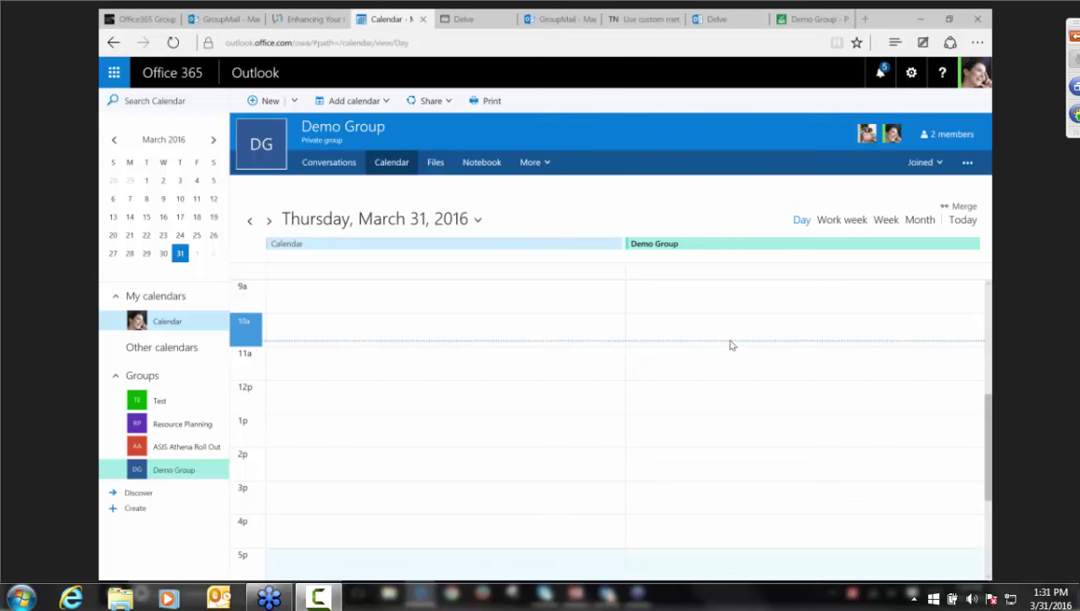
click(435, 165)
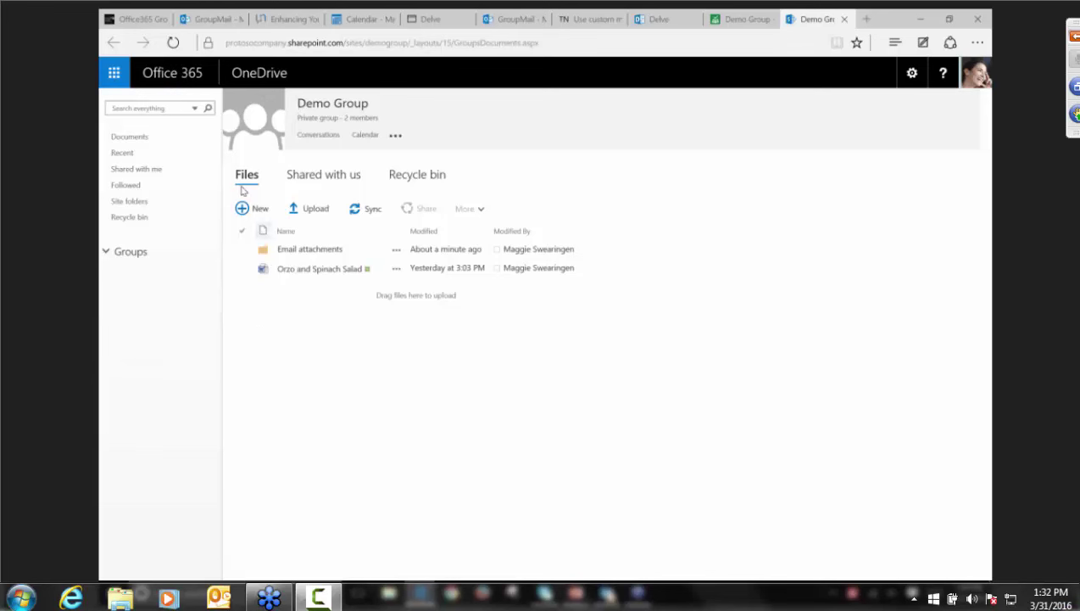
click(306, 255)
click(307, 250)
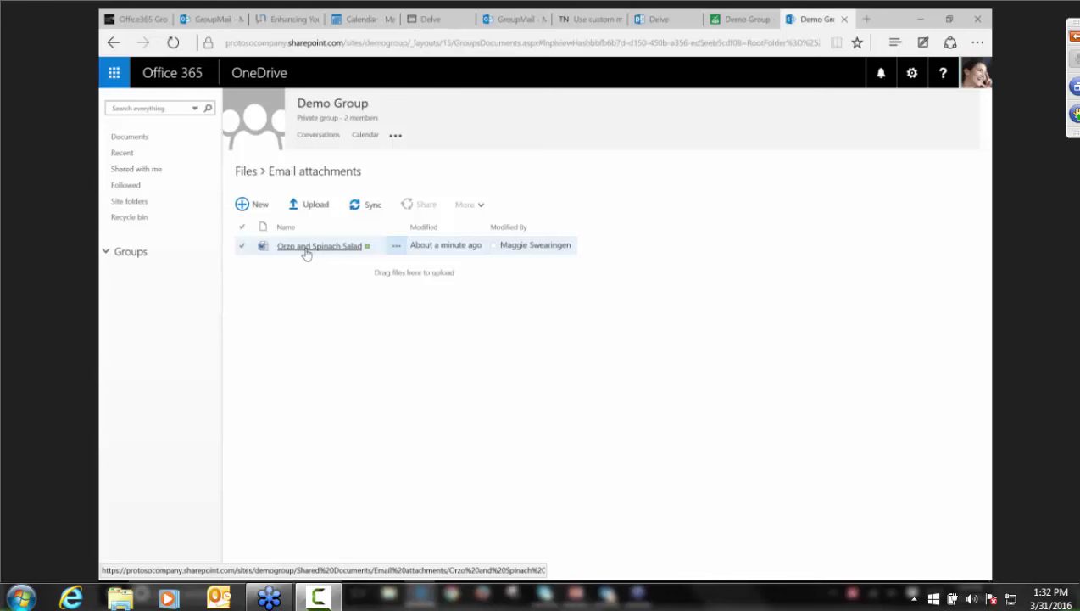
- Return to the Demo Group's main files list and view the files shared with the group
click(250, 172)
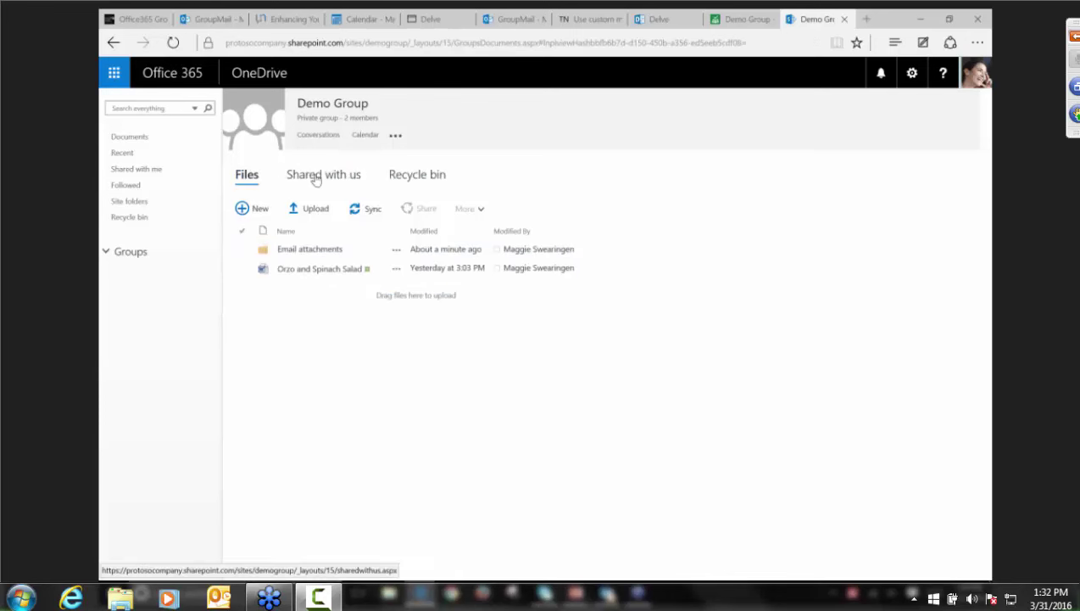
click(317, 176)
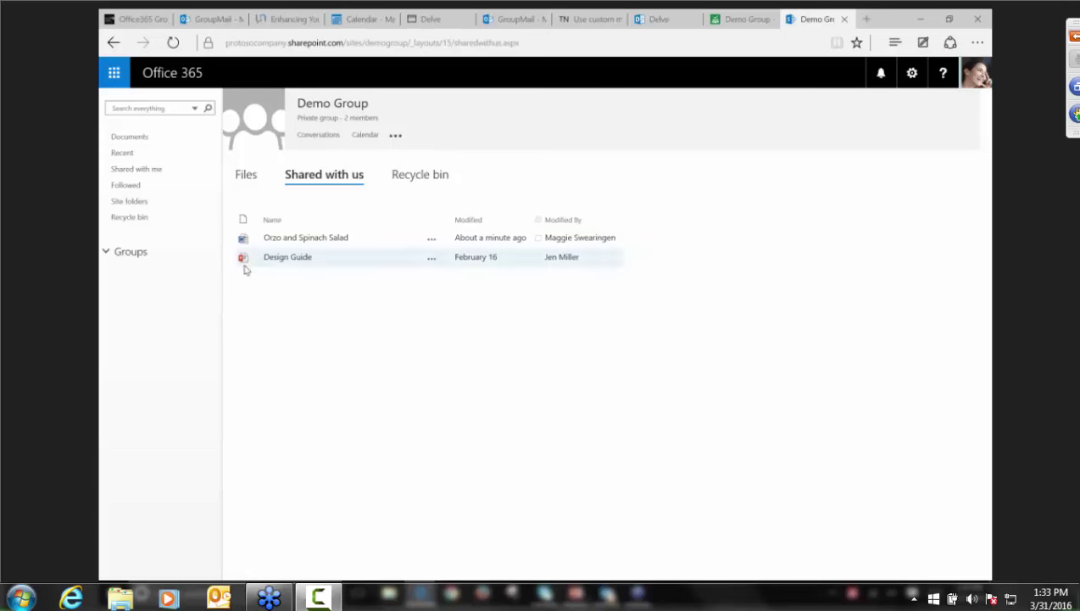
- Go from the 30Thursday group page to Planner, examine the Demo Group plan's progress summary, and open your own tasks
click(208, 17)
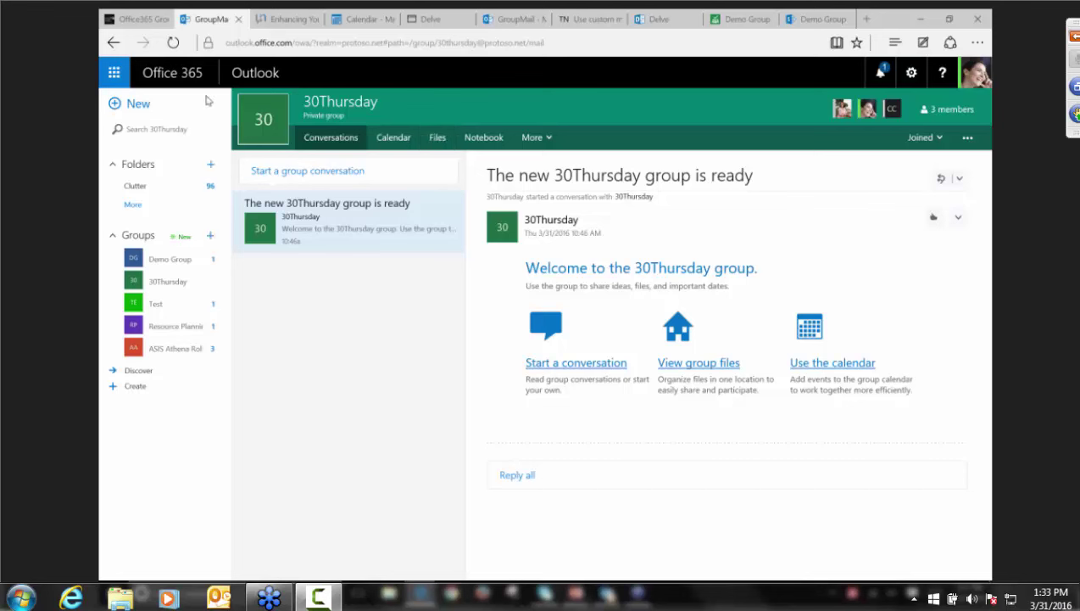
click(124, 83)
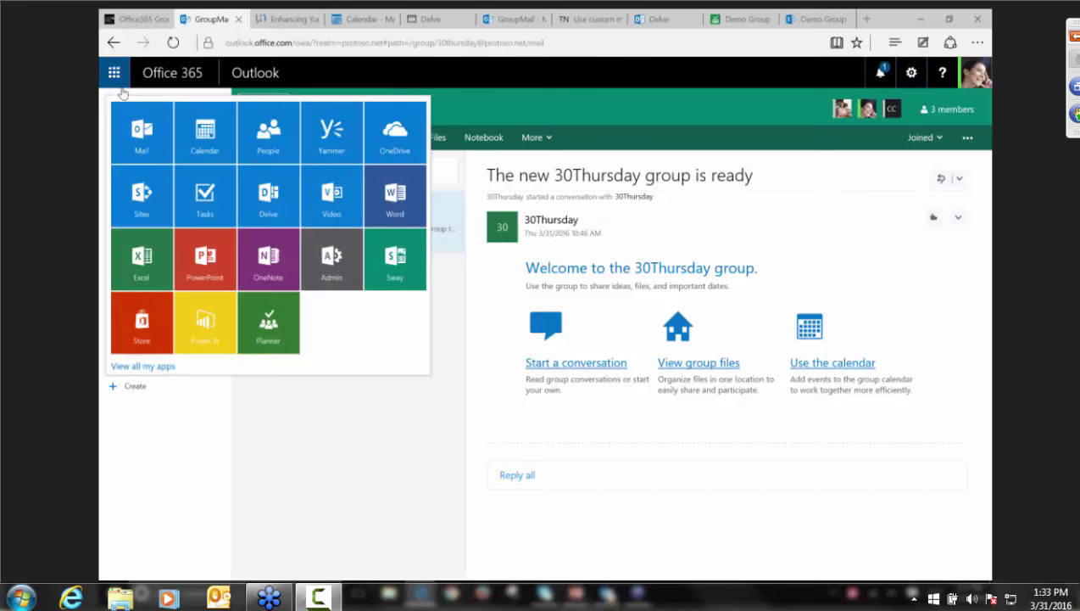
click(273, 338)
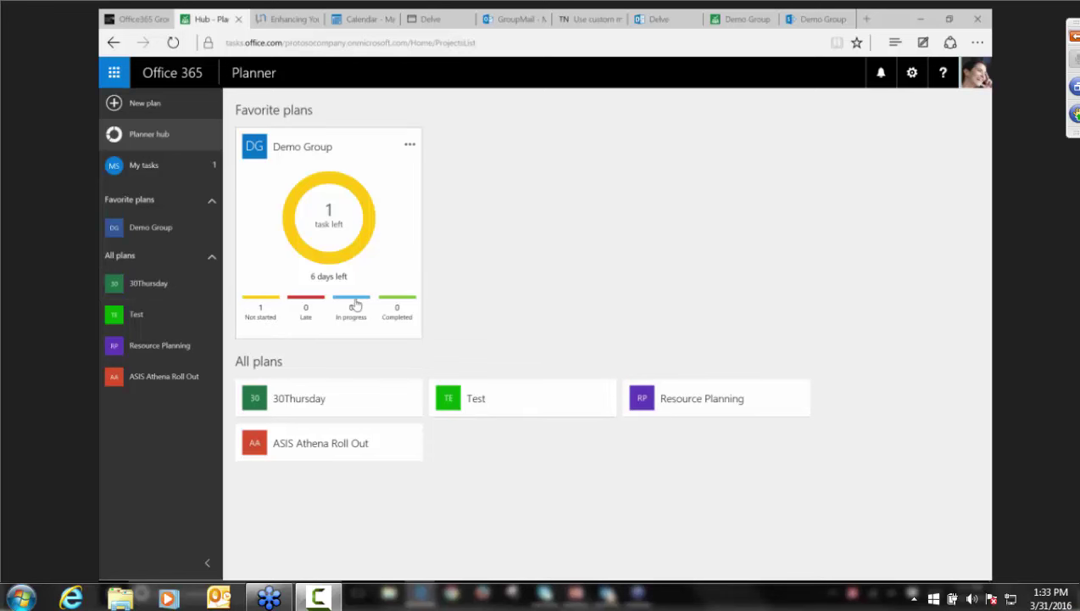
mouse_move(342, 219)
mouse_move(301, 285)
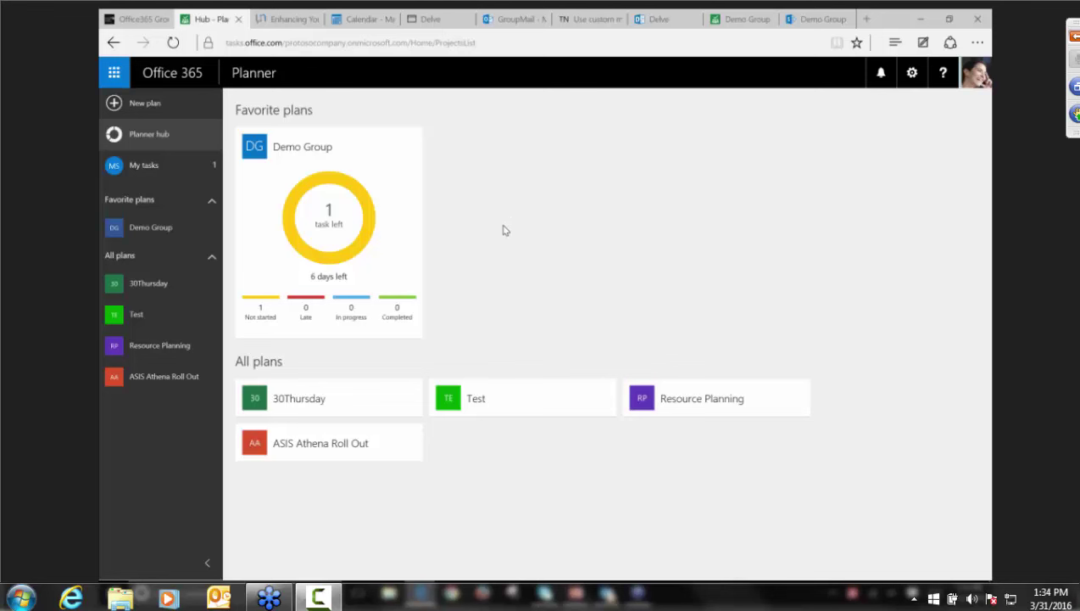
click(151, 169)
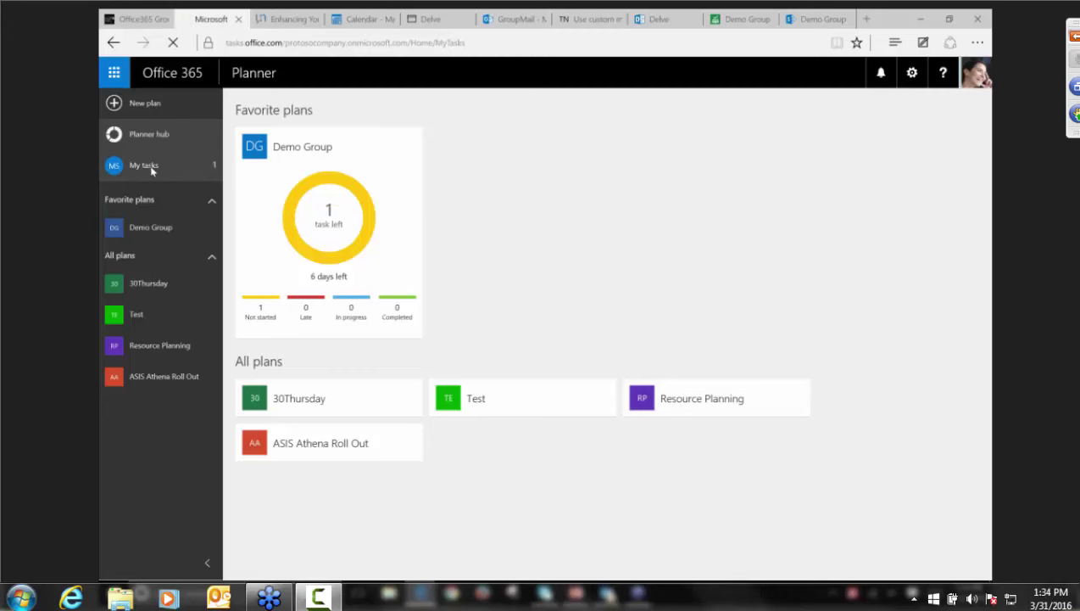
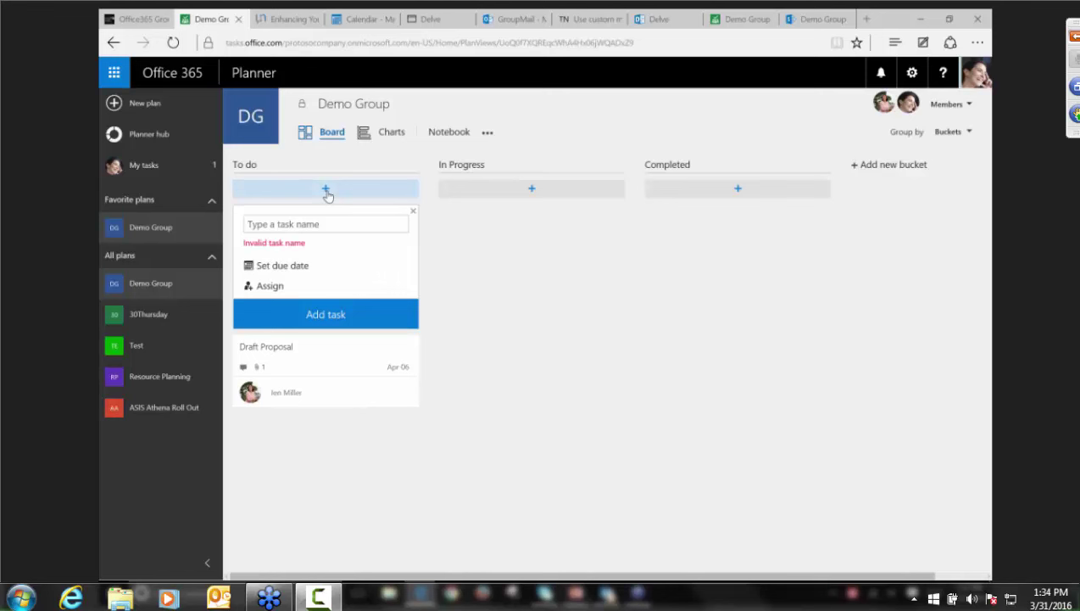
- Add a task named Revise Document to the Demo Group plan's To do bucket, due Apr 14, 2016, and assign it to yourself
click(258, 222)
text(Revis)
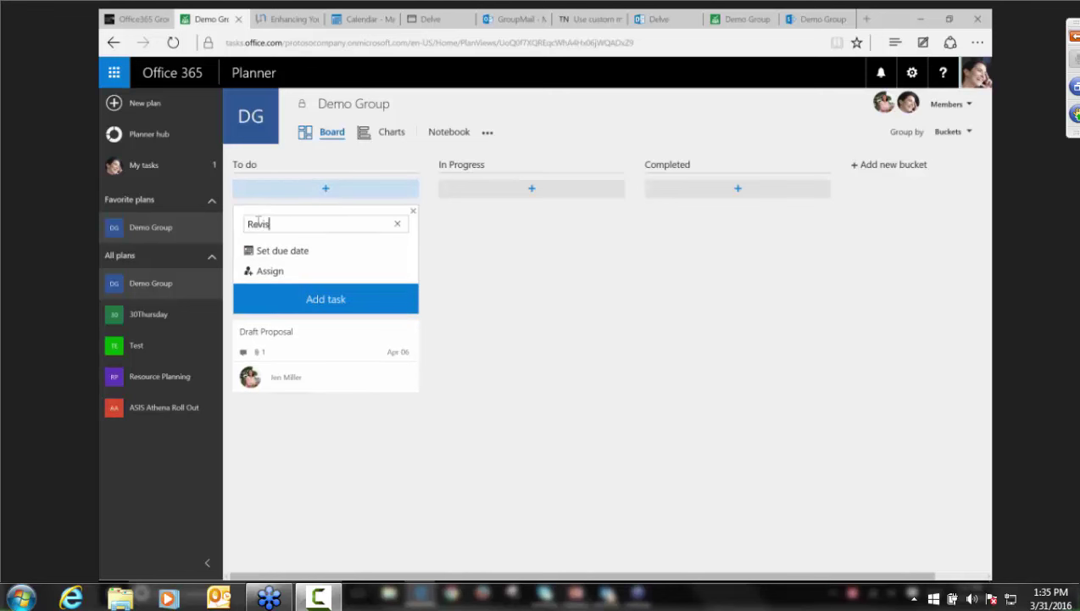
text(e Document)
click(254, 250)
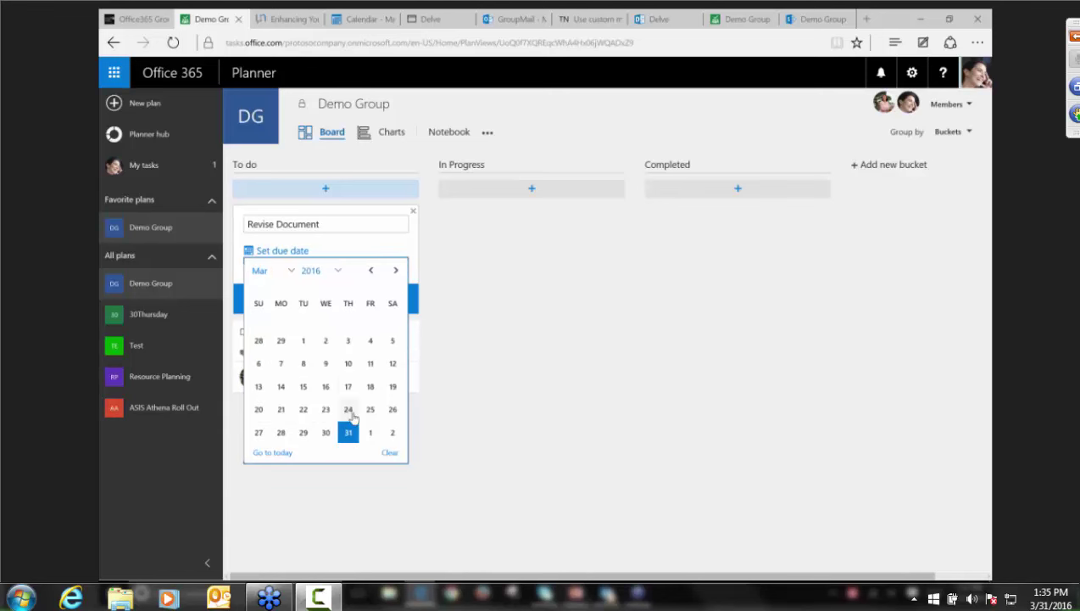
click(398, 272)
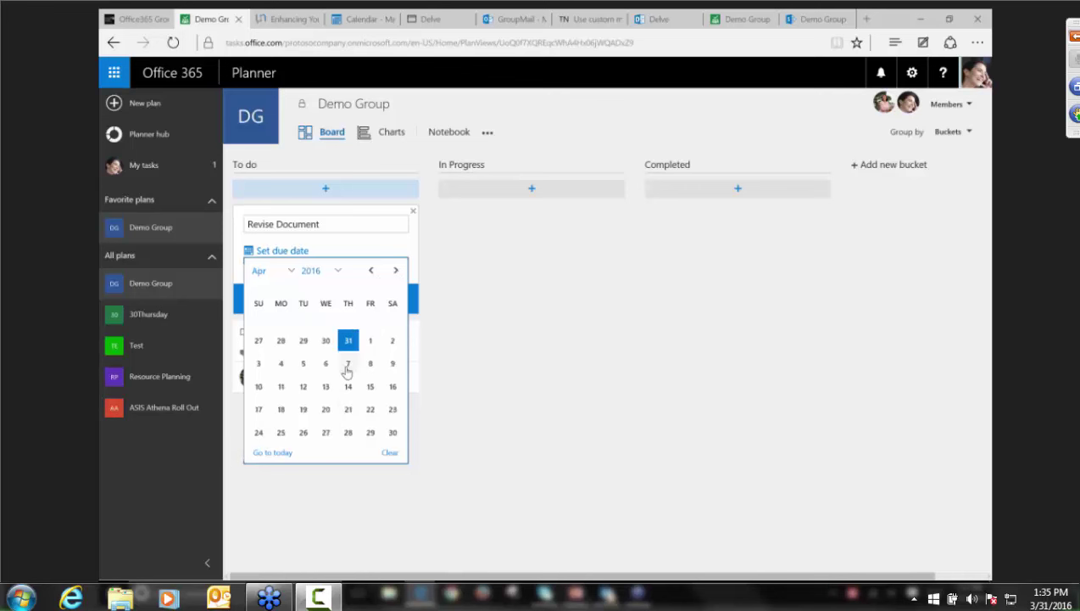
click(348, 386)
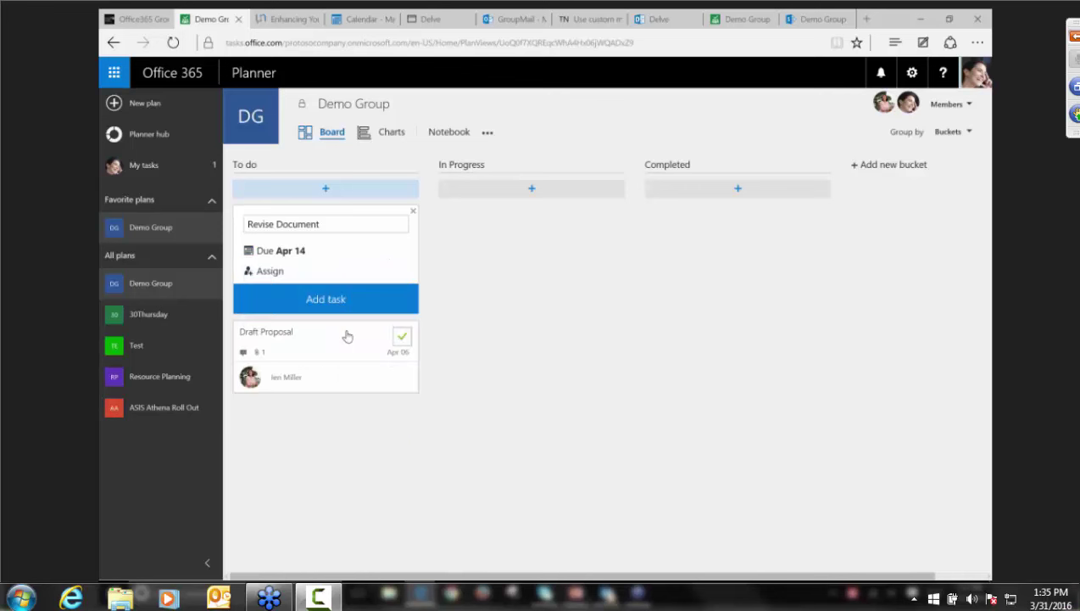
click(270, 271)
click(290, 322)
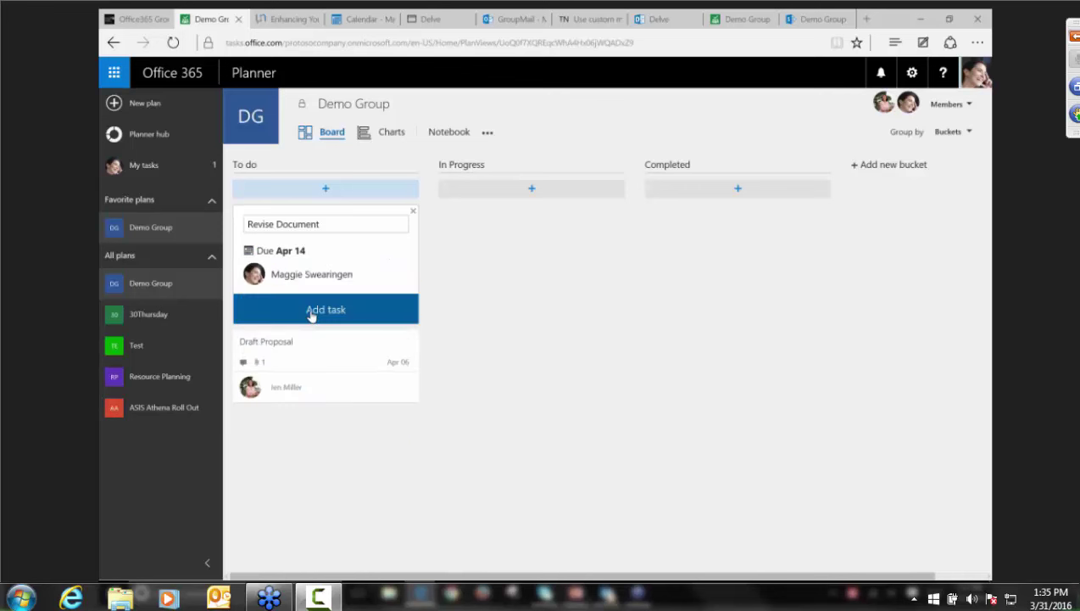
click(302, 316)
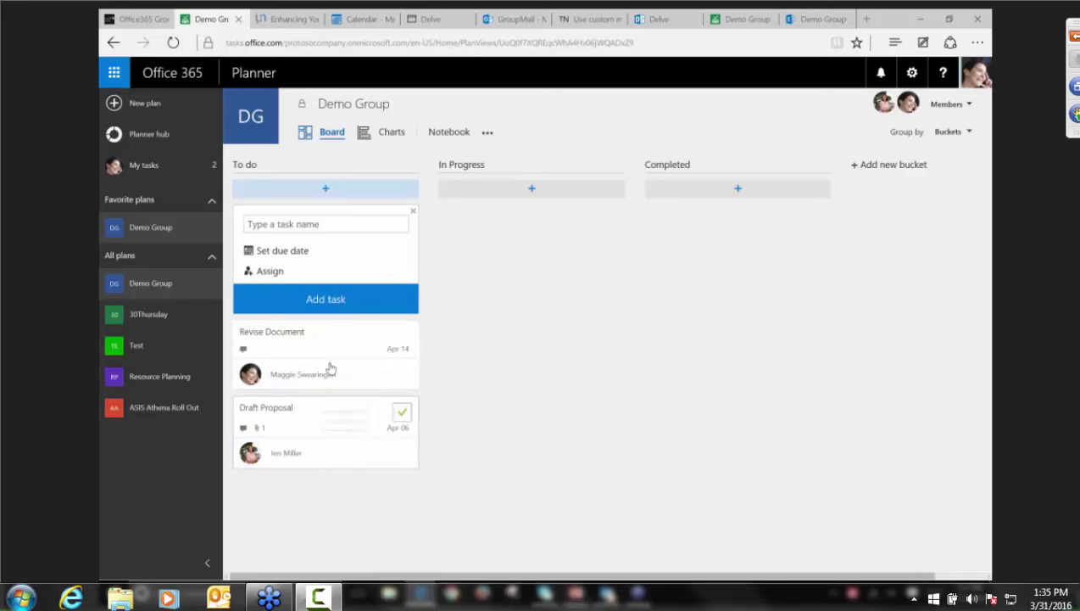
- Review the Revise Document task's details and comments, and move the task to the In Progress bucket
click(385, 339)
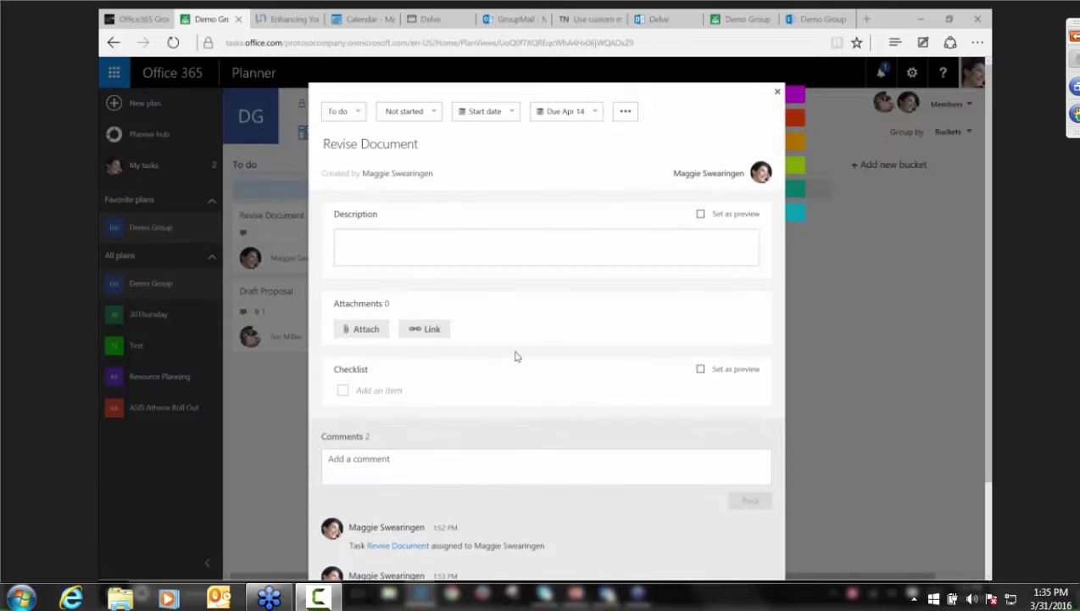
scroll(513, 355, down, 2)
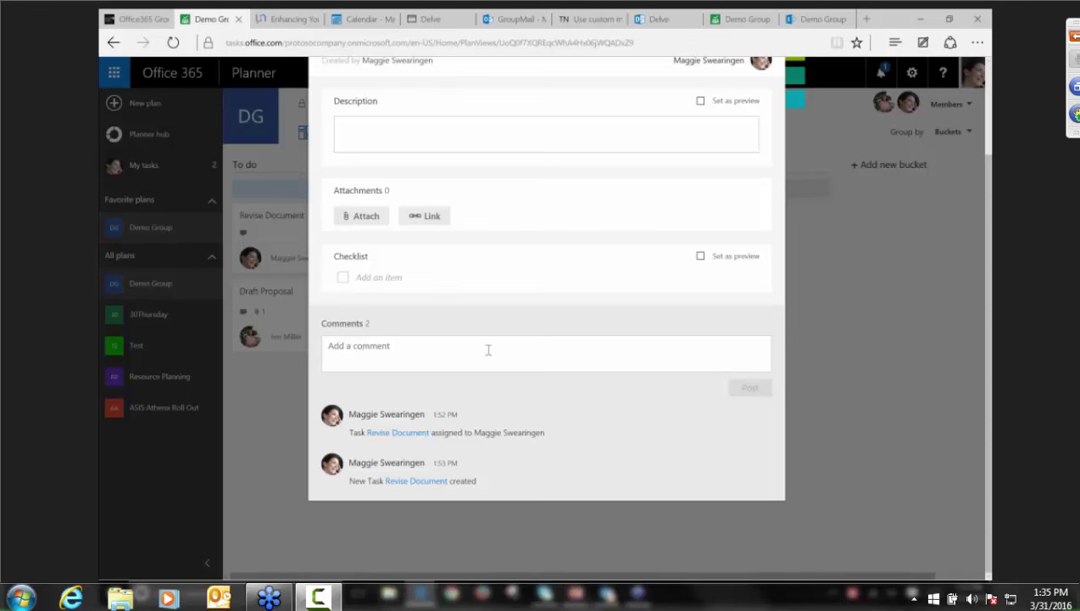
scroll(543, 355, up, 3)
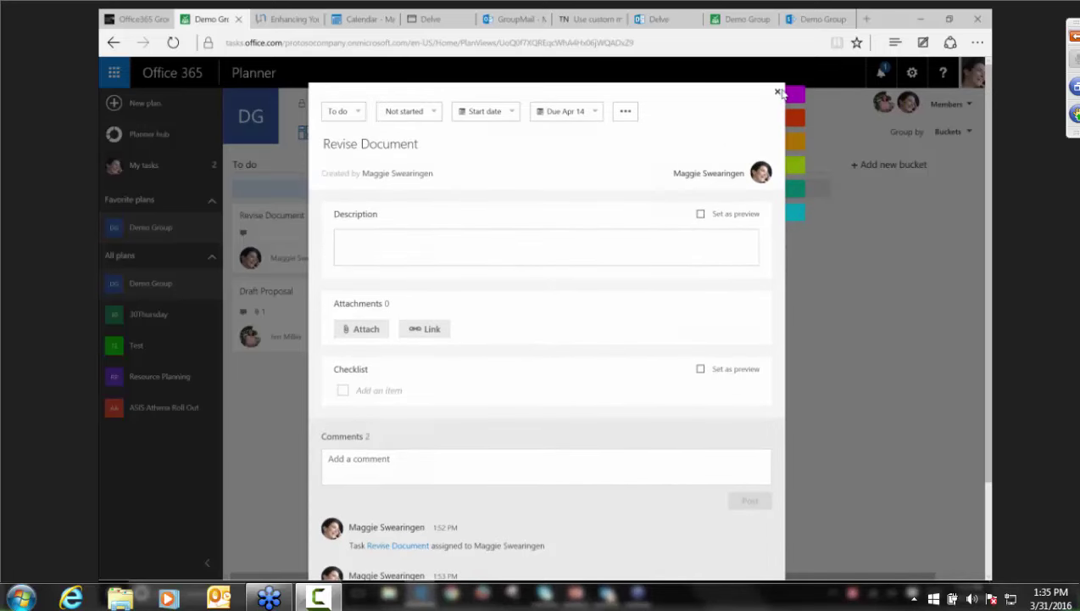
click(780, 92)
drag(301, 221, 506, 245)
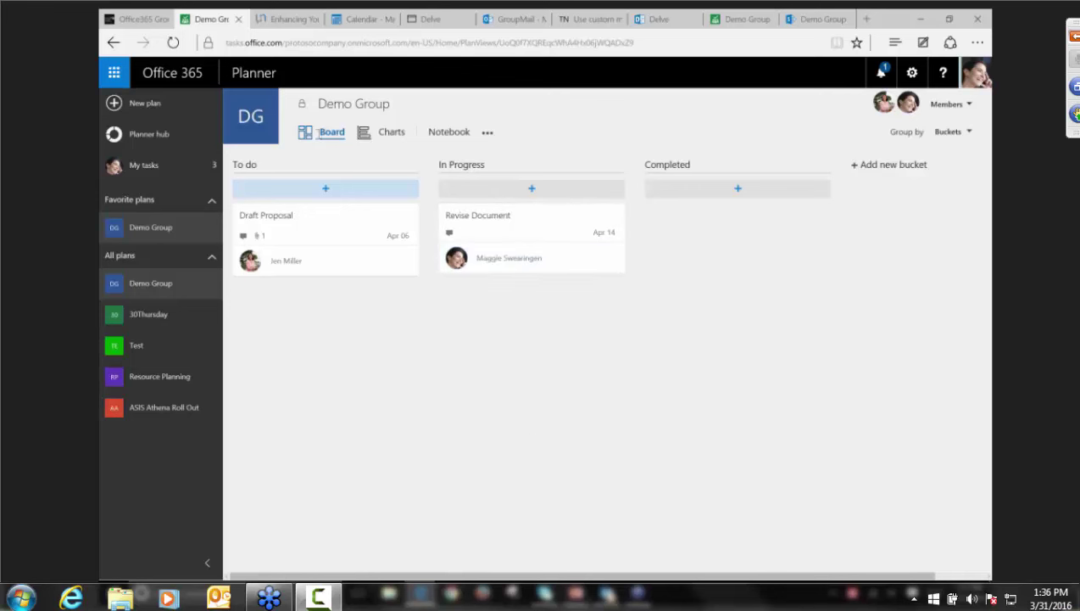
- View the Demo Group plan's charts and the group's files, and return to the plan's board
click(389, 134)
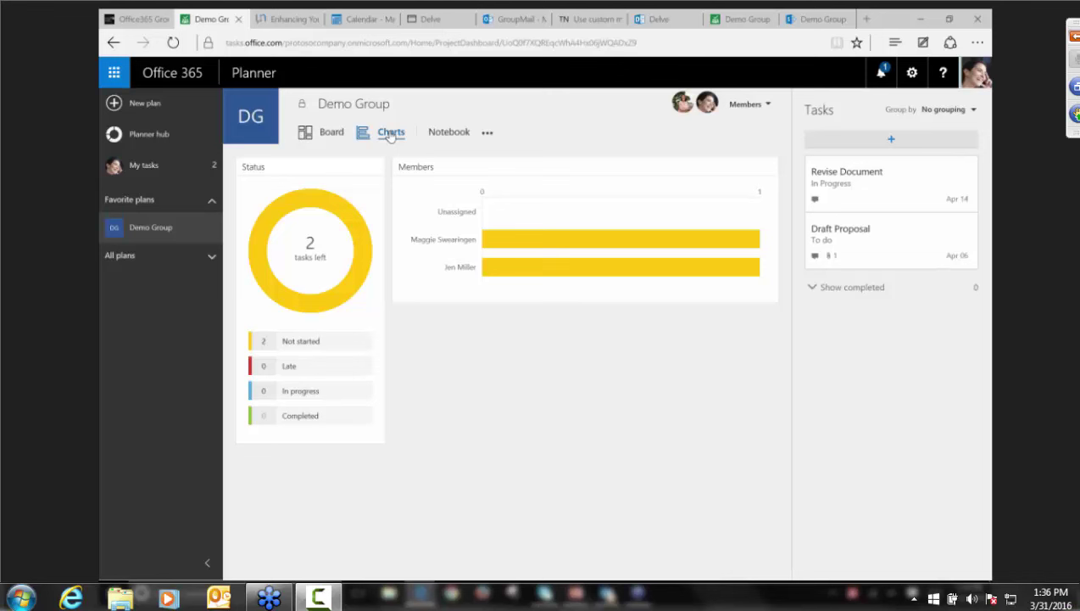
click(488, 136)
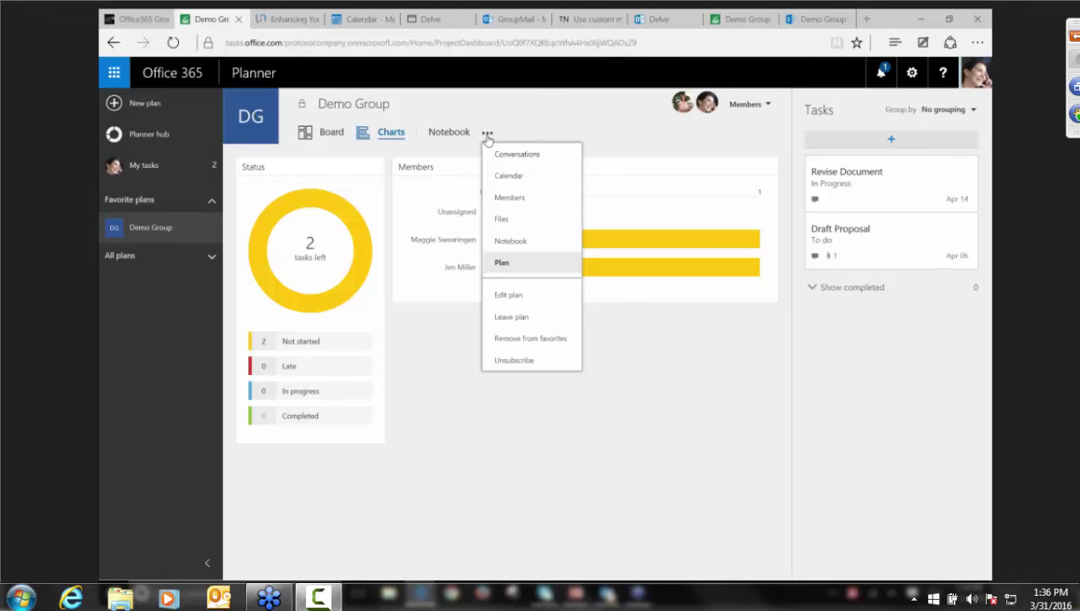
click(501, 219)
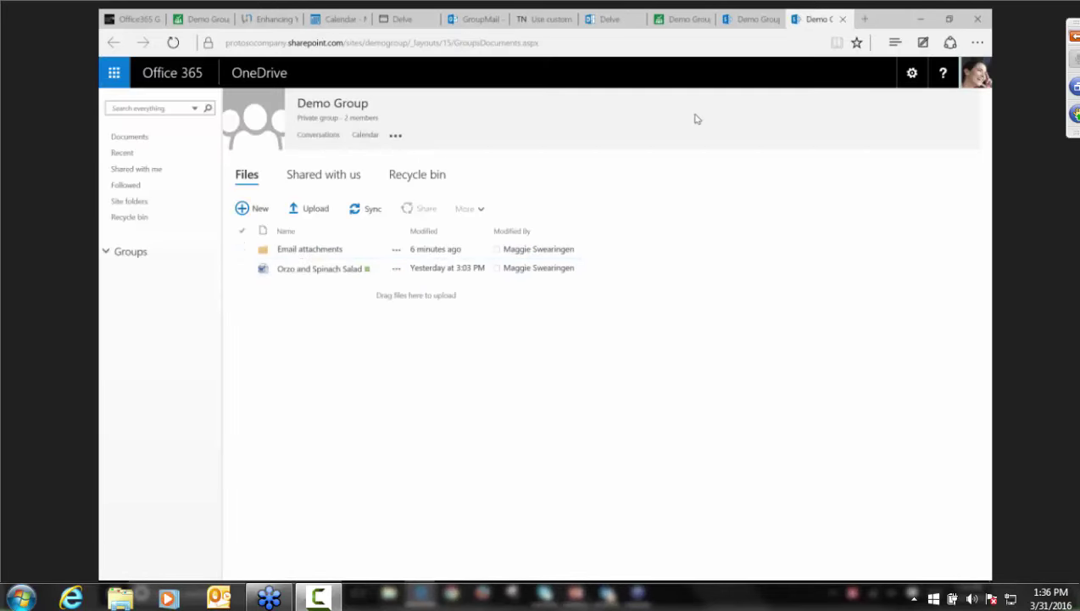
click(686, 19)
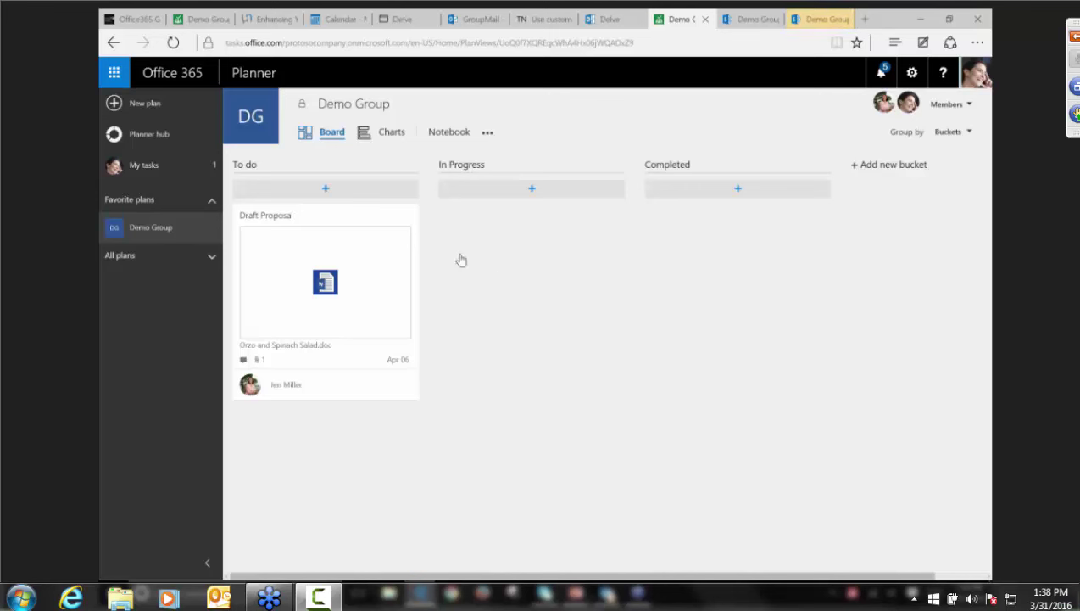
- Start an unnamed To do task, look at the option for adding someone new, and select yourself as the assignee
click(327, 189)
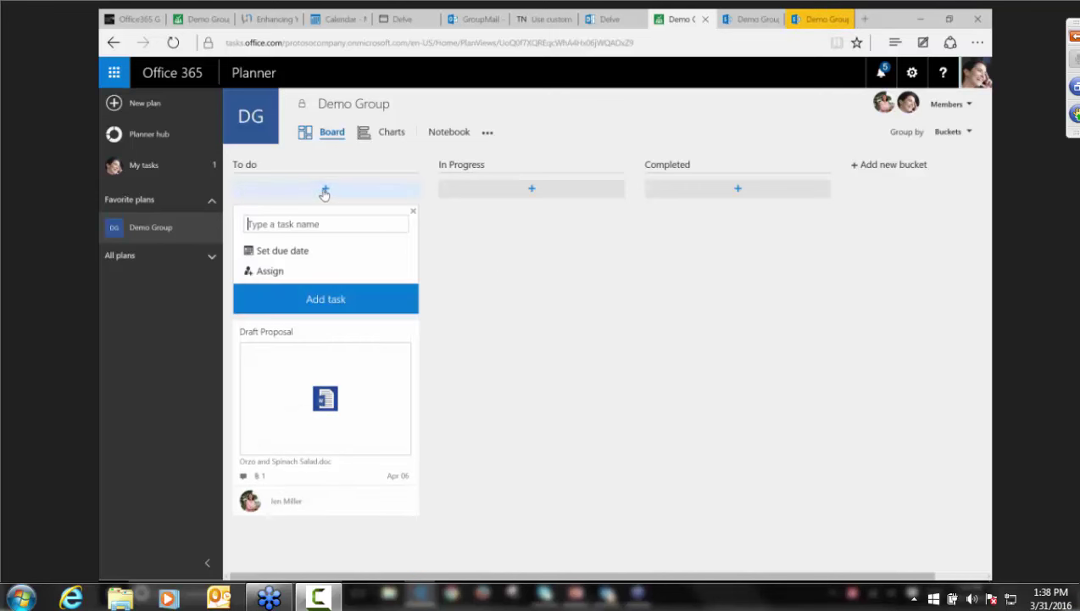
click(259, 271)
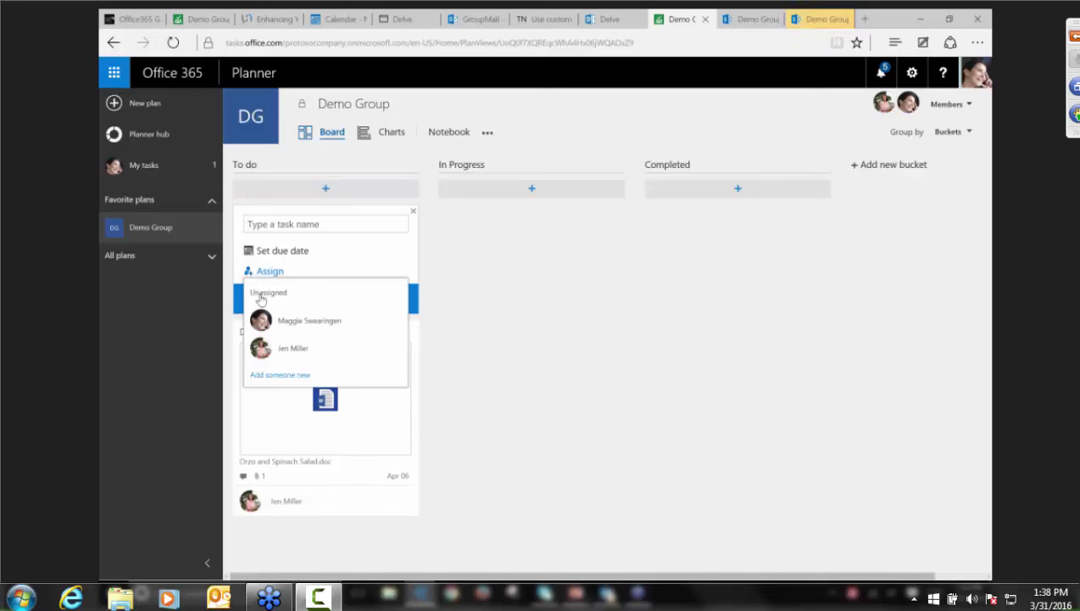
click(280, 374)
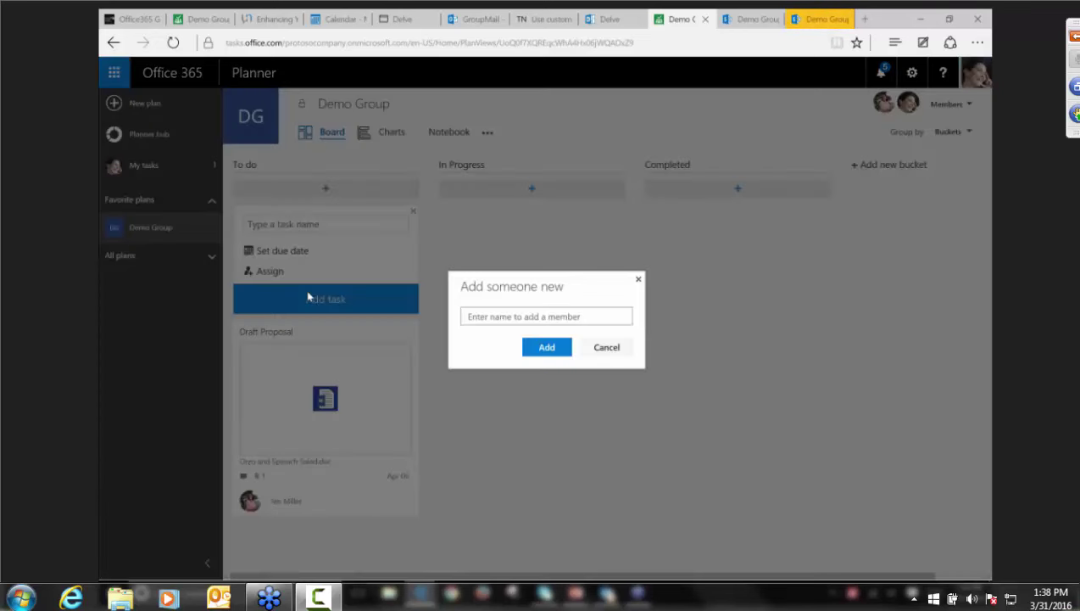
click(585, 350)
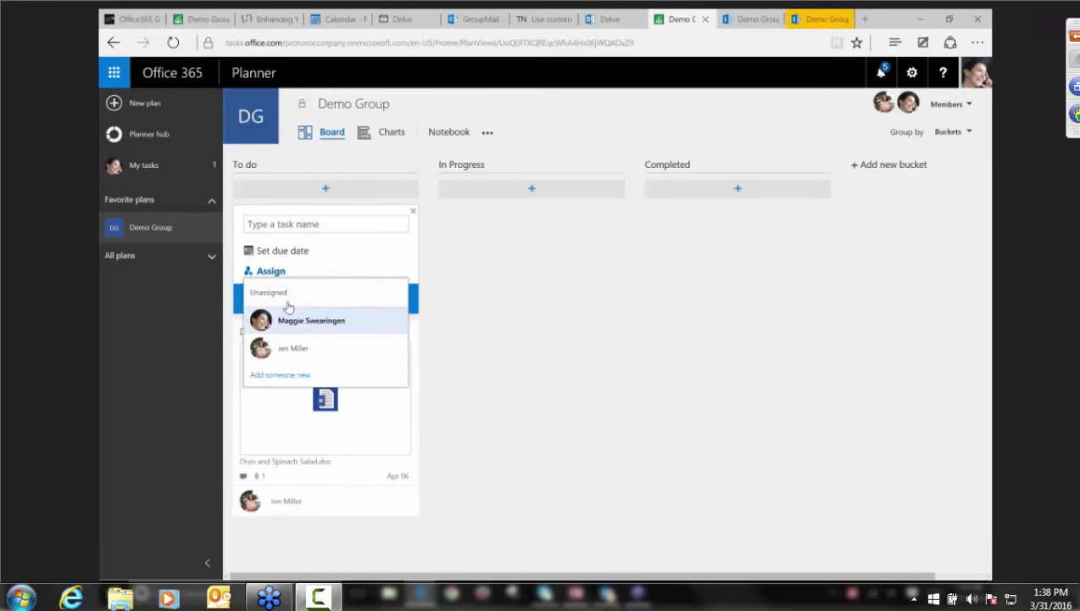
click(293, 320)
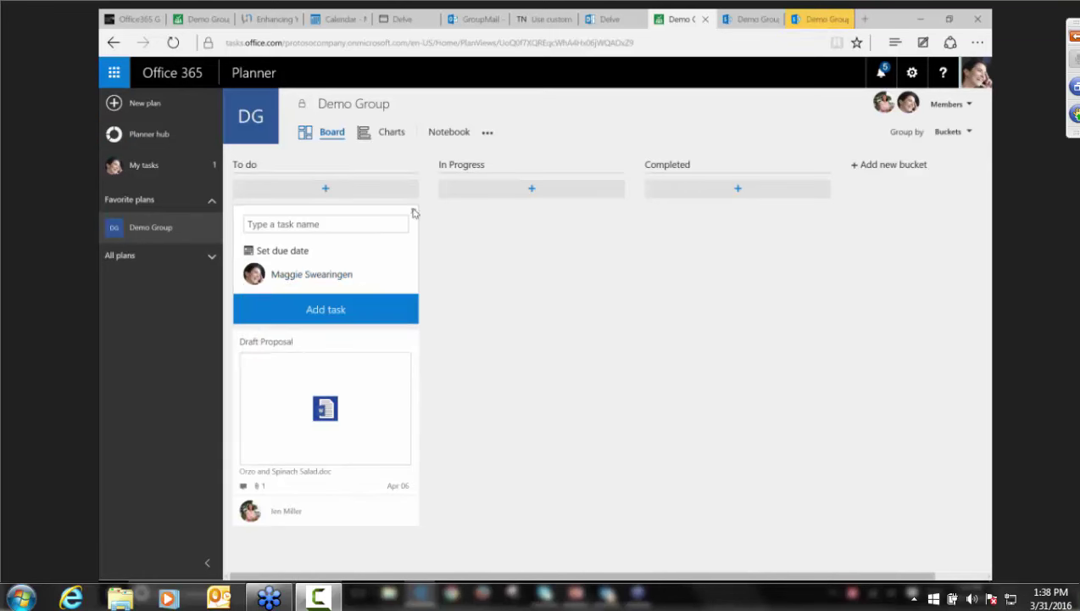
- Review the Draft Proposal task's details, attachment and comments, and view the plan's charts
click(385, 355)
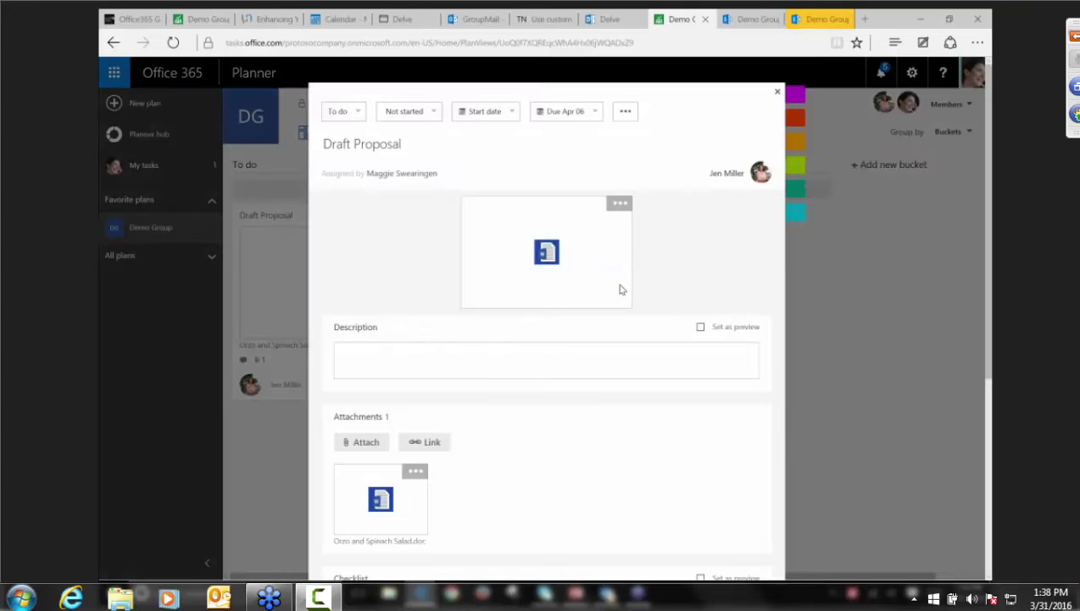
scroll(620, 290, down, 5)
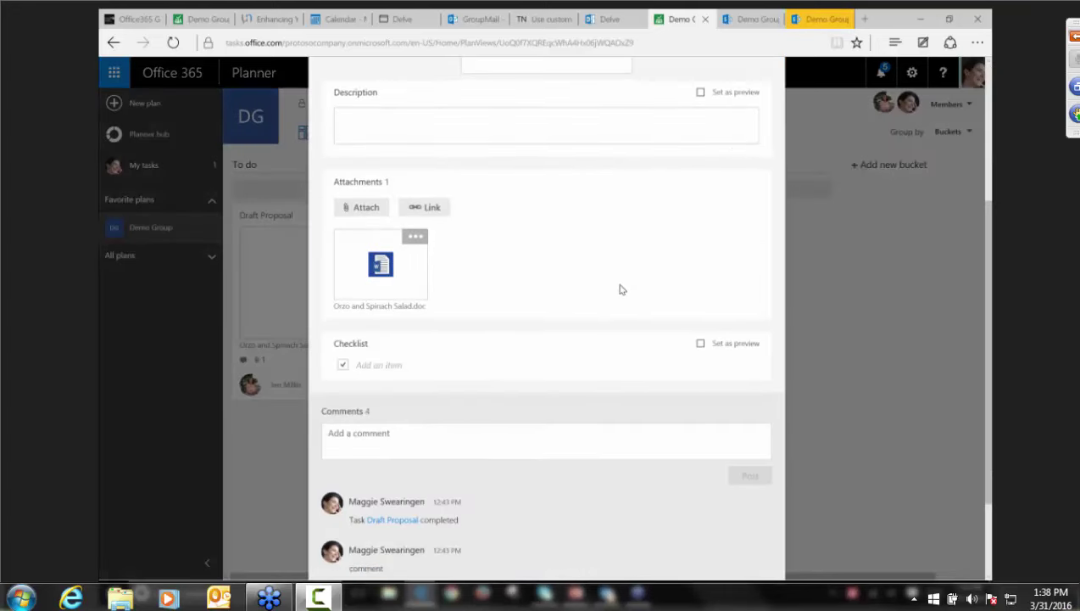
scroll(617, 290, up, 5)
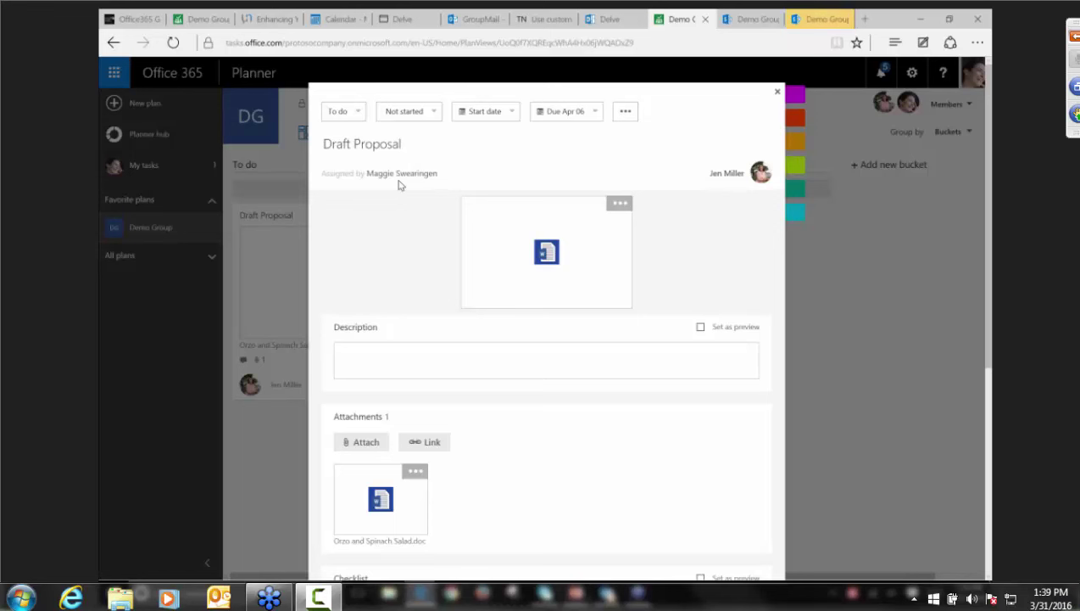
click(777, 95)
click(386, 136)
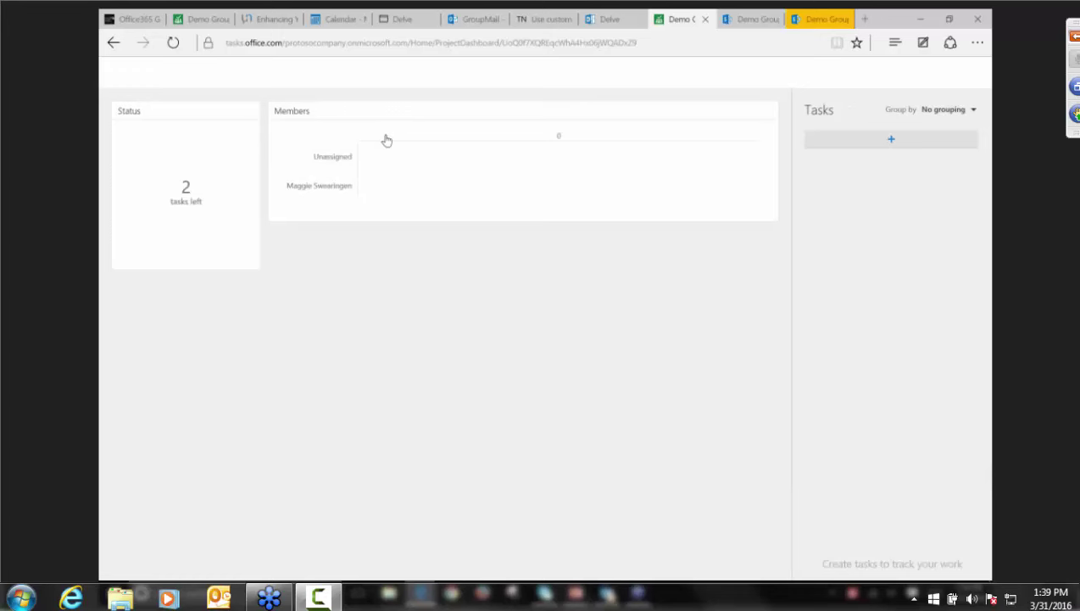